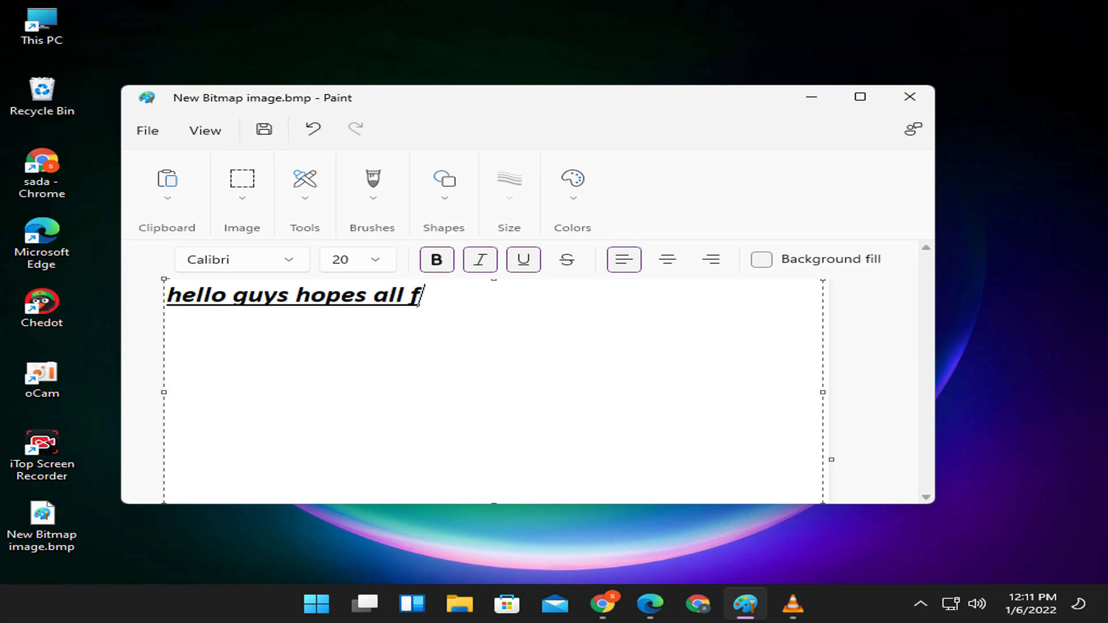
Continue the note in the text box with "ine today topic is best setting for i fun screen recorder".
type("ine t")
type("oday to")
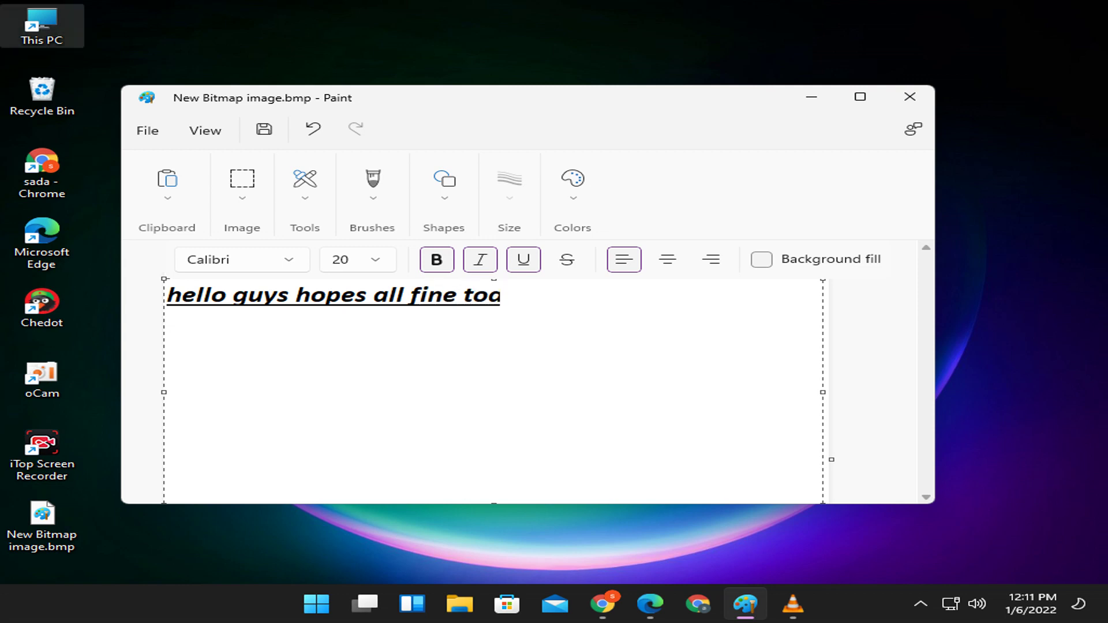
type("pic")
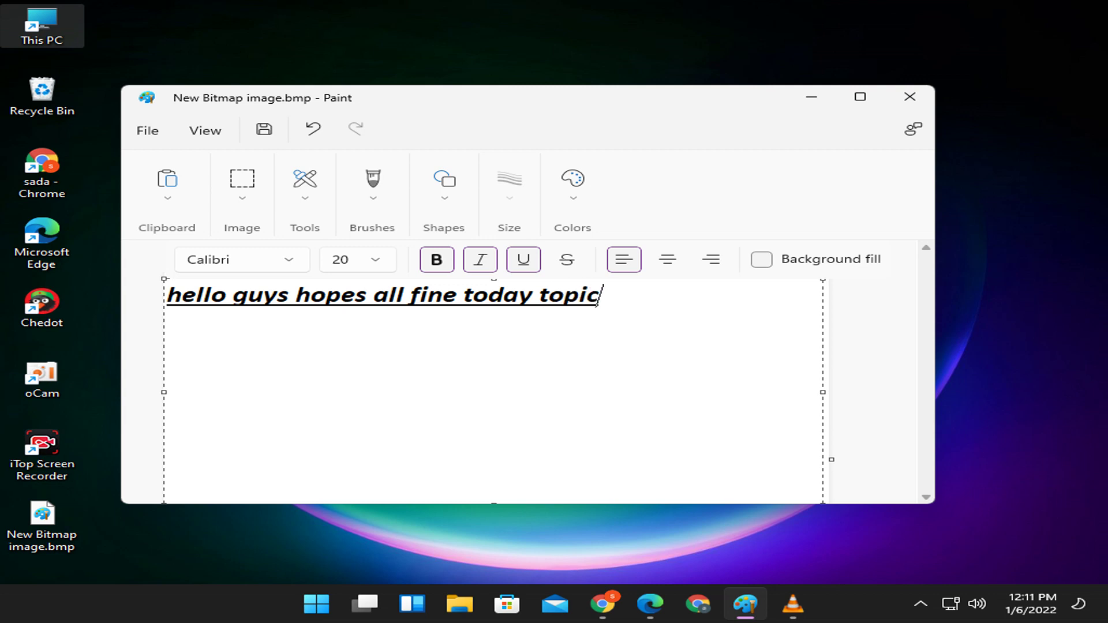
type(" is b")
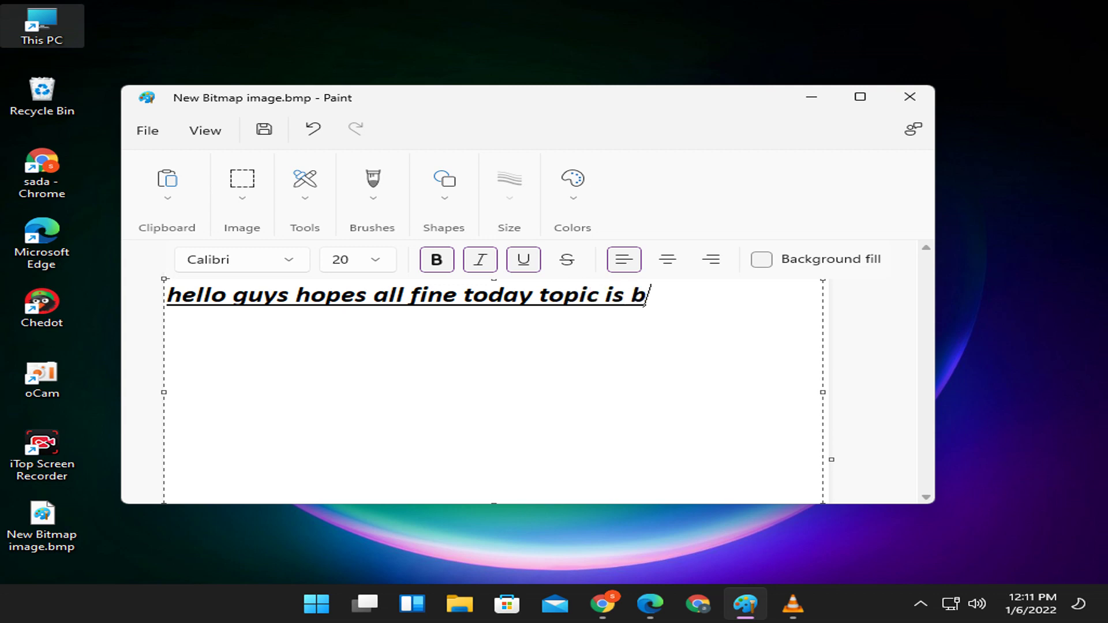
type("est s")
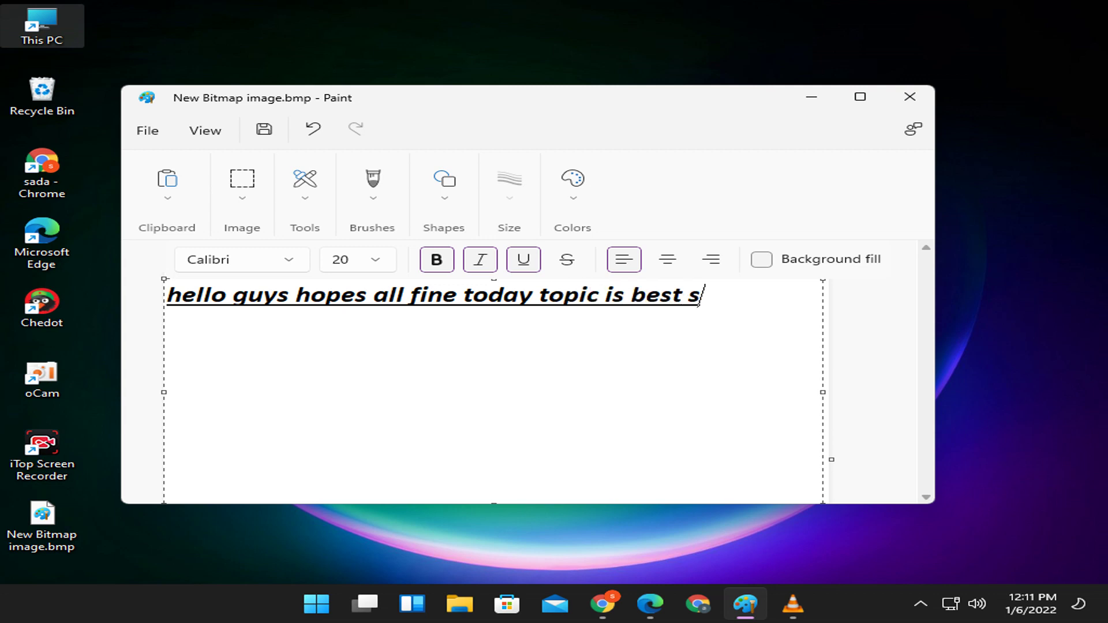
type("etting")
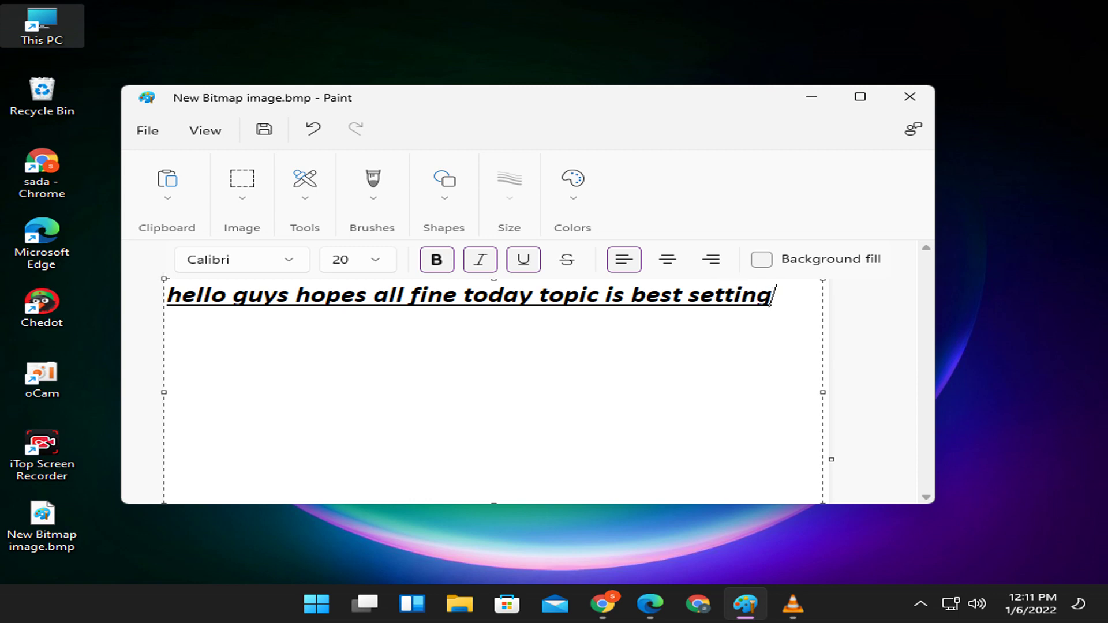
type(" for i fu")
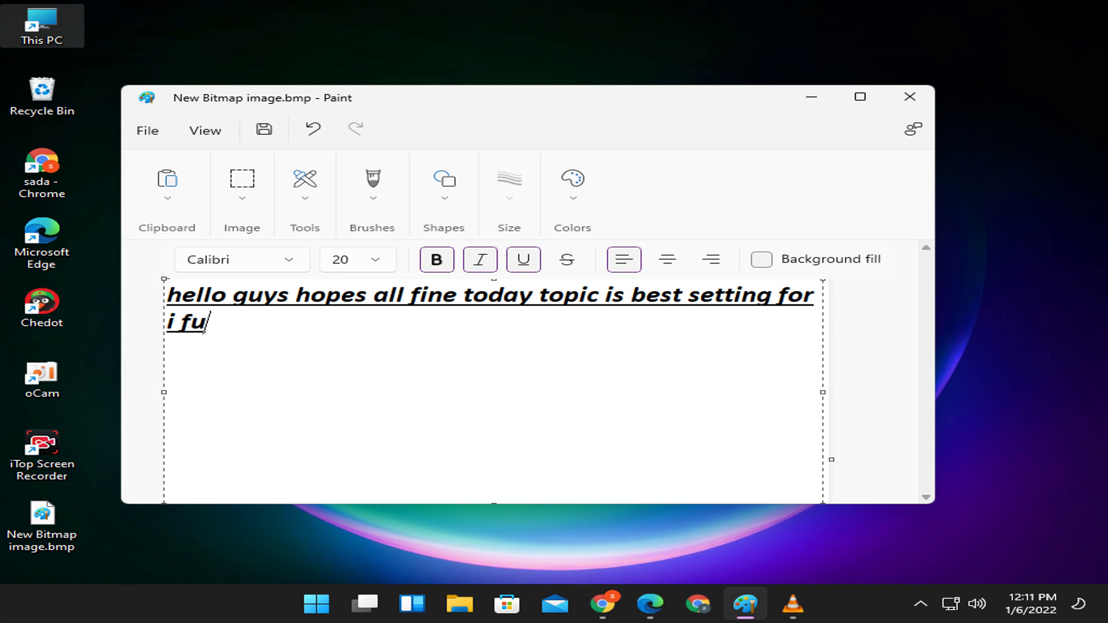
type("n scre")
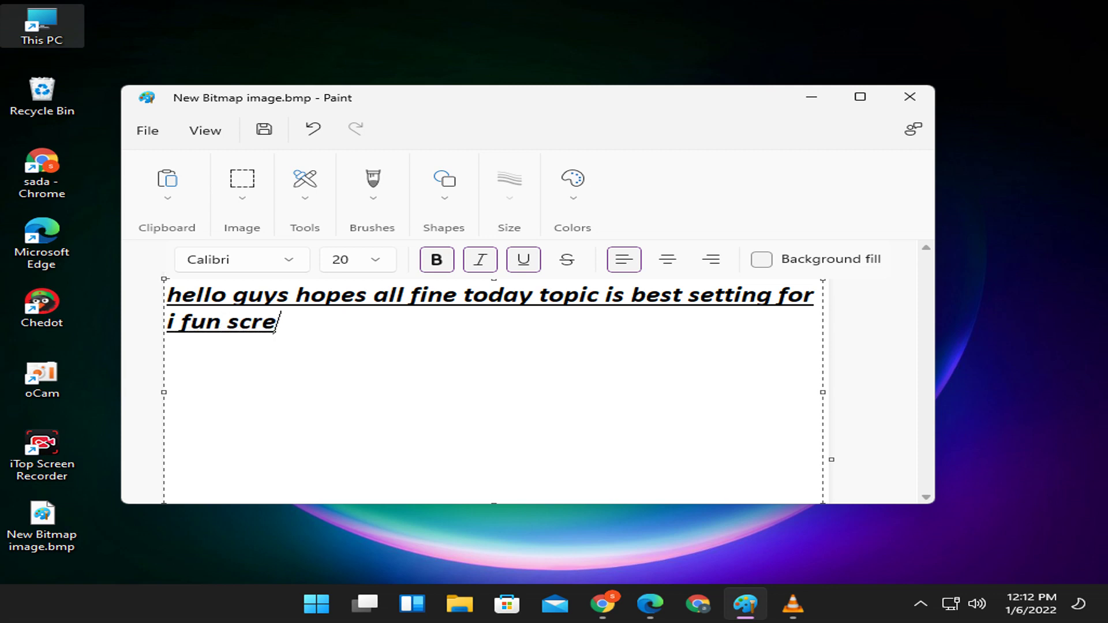
type("en recorder")
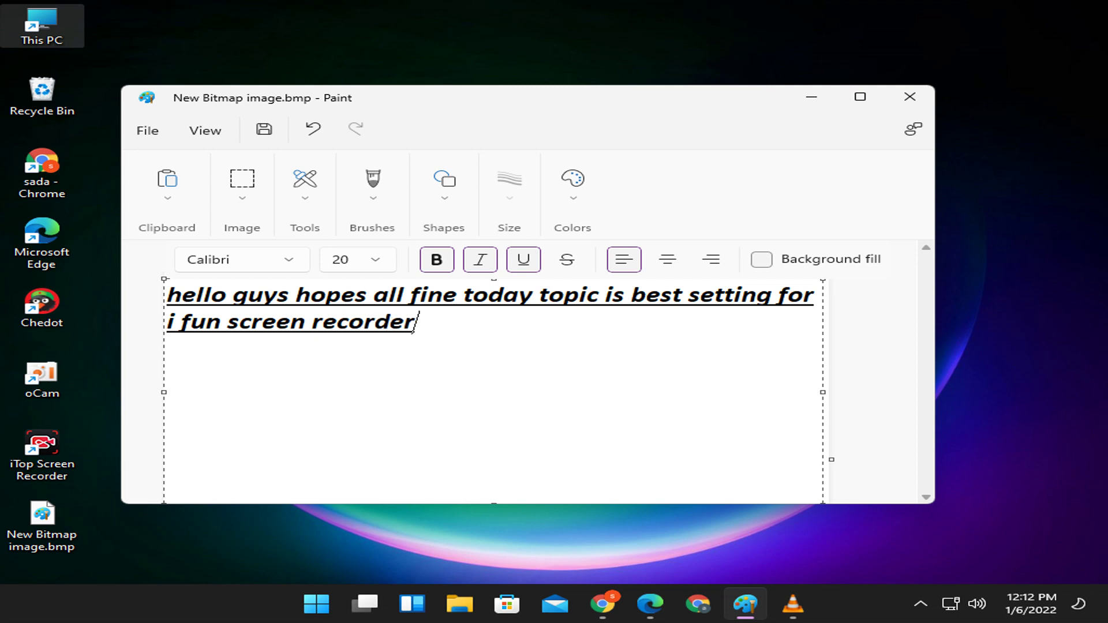
Extend the note with "for best resolution open recorder and then in setting".
type(" for bes")
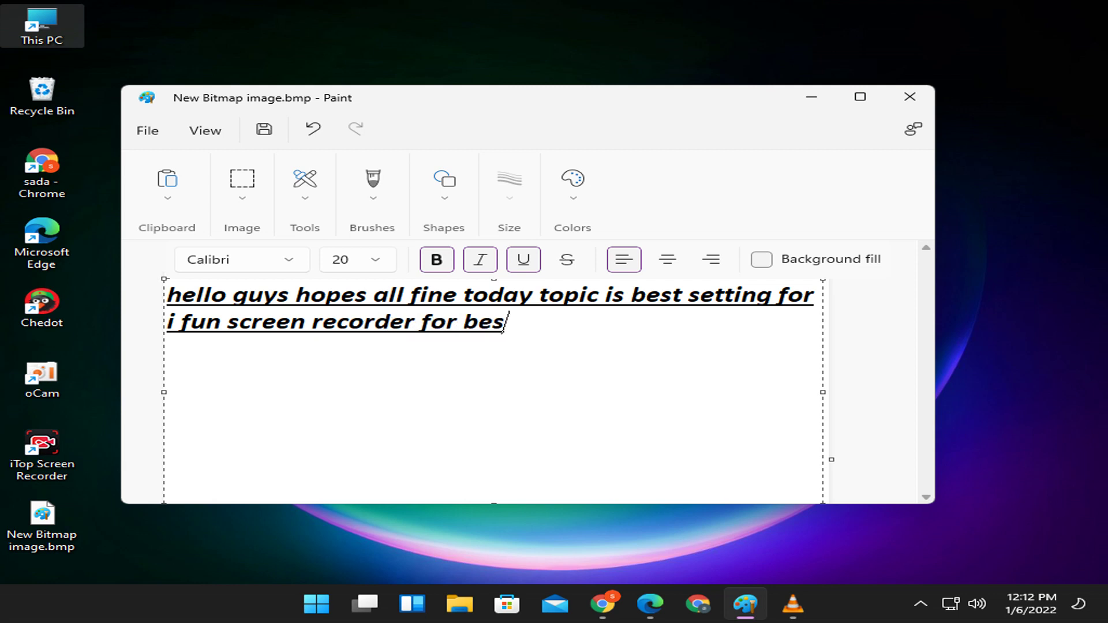
type("t resol")
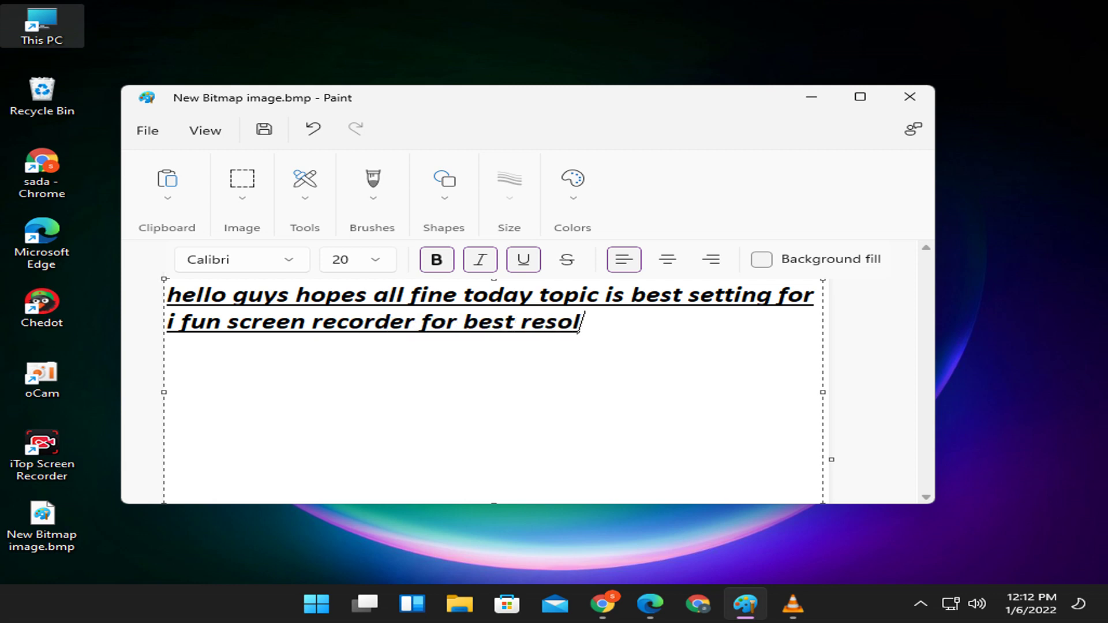
type("ution ")
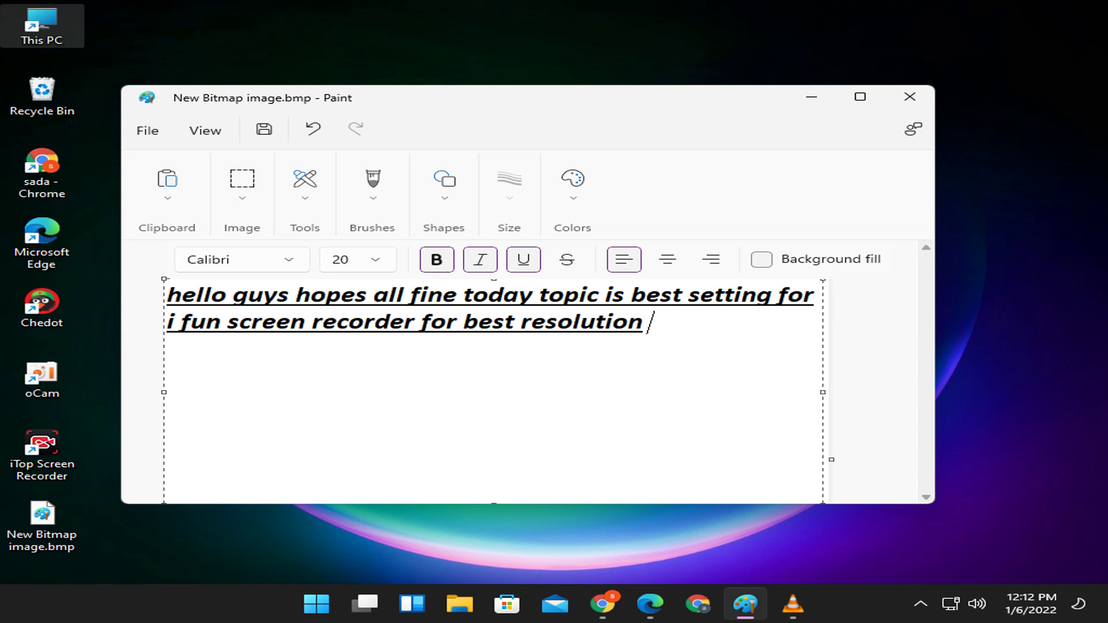
type("open re")
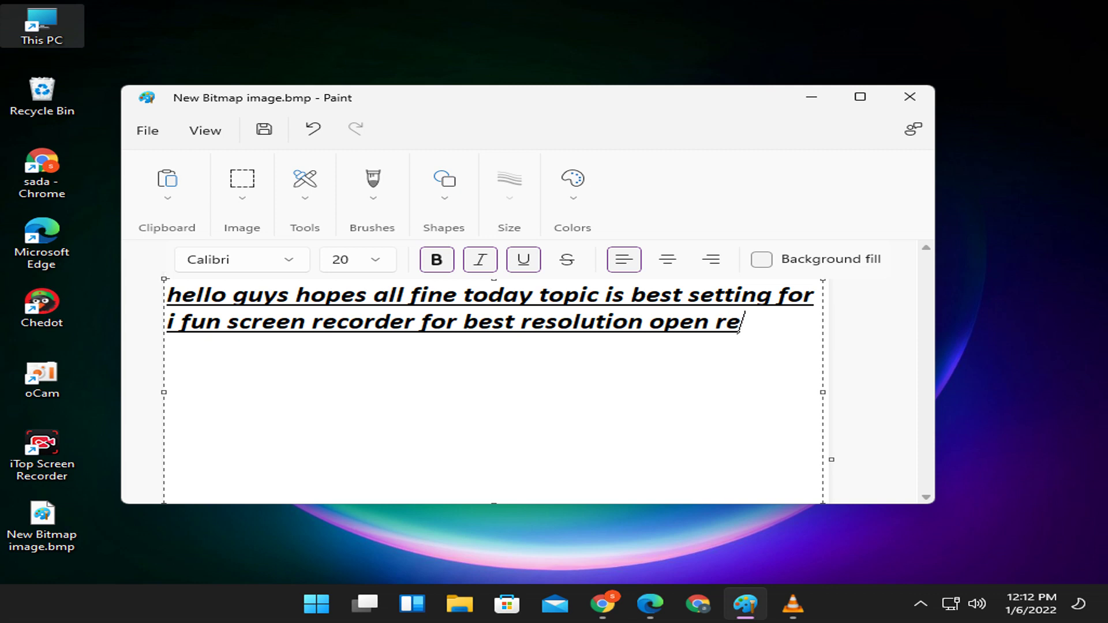
type("corder")
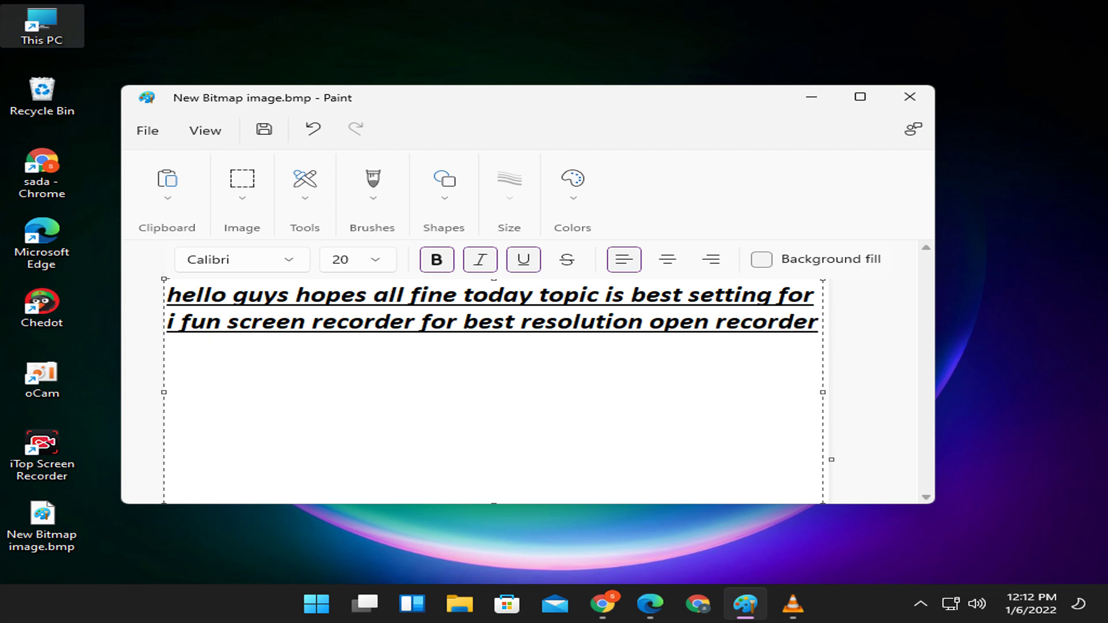
type(" and ")
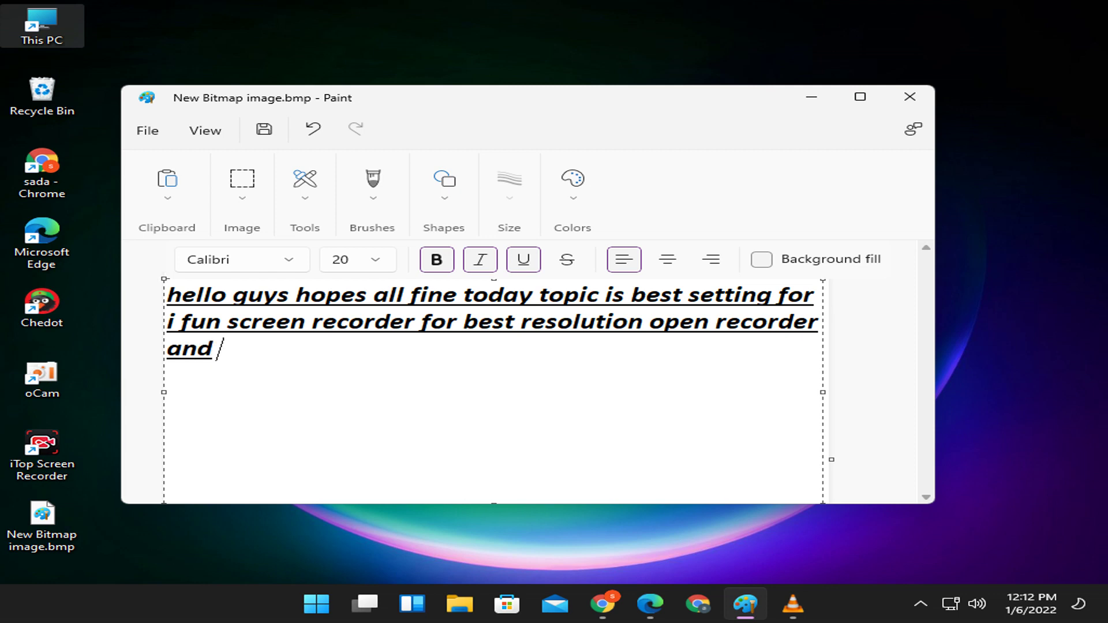
type("then")
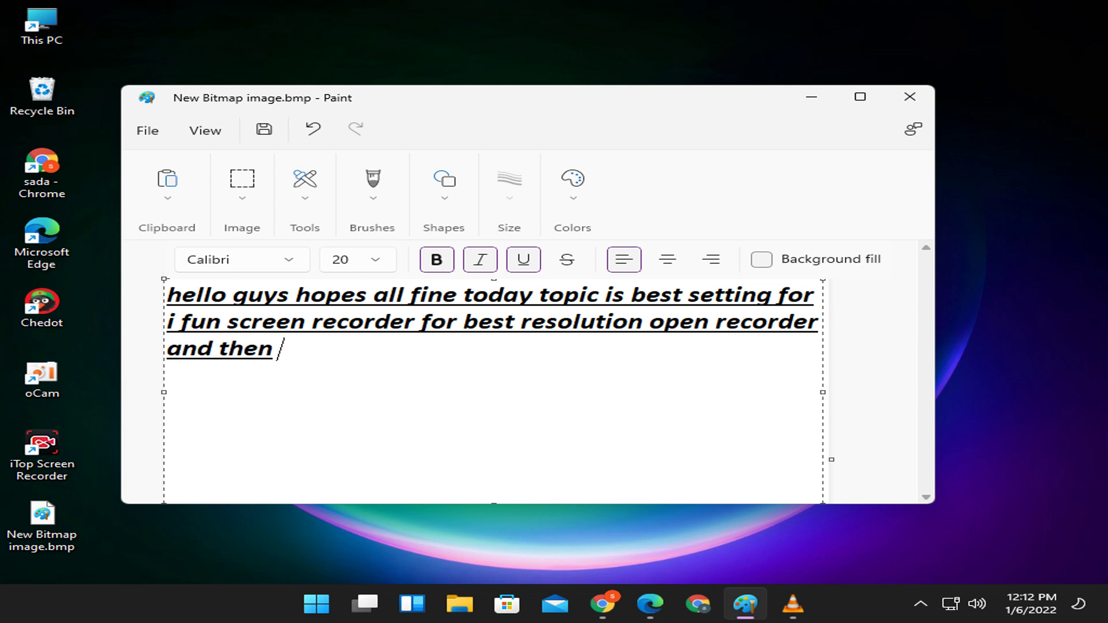
type(" in se")
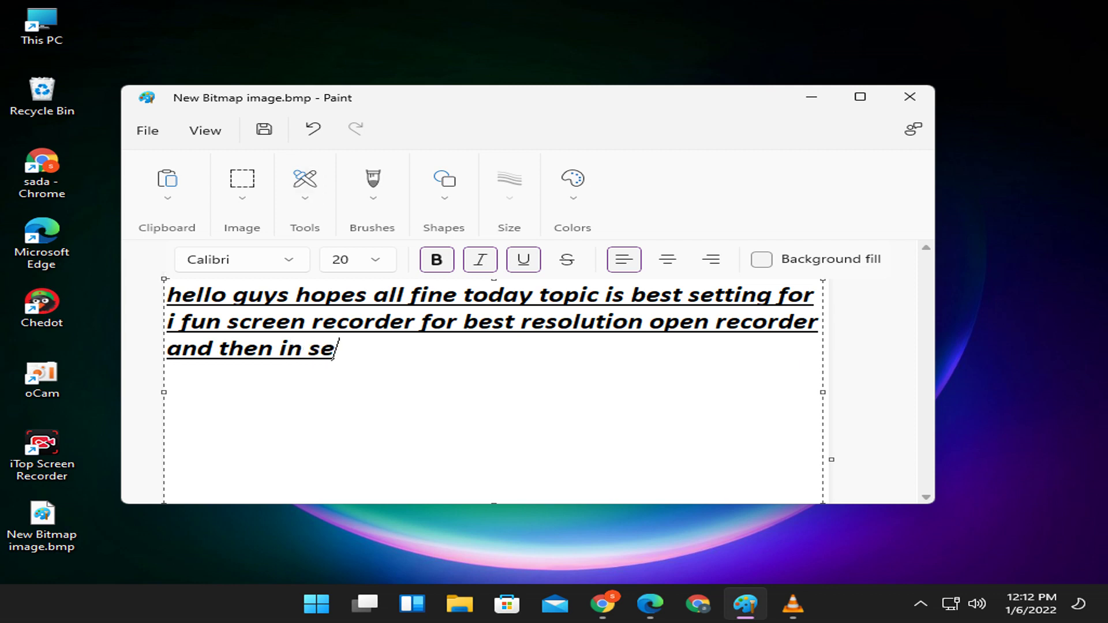
type("tting")
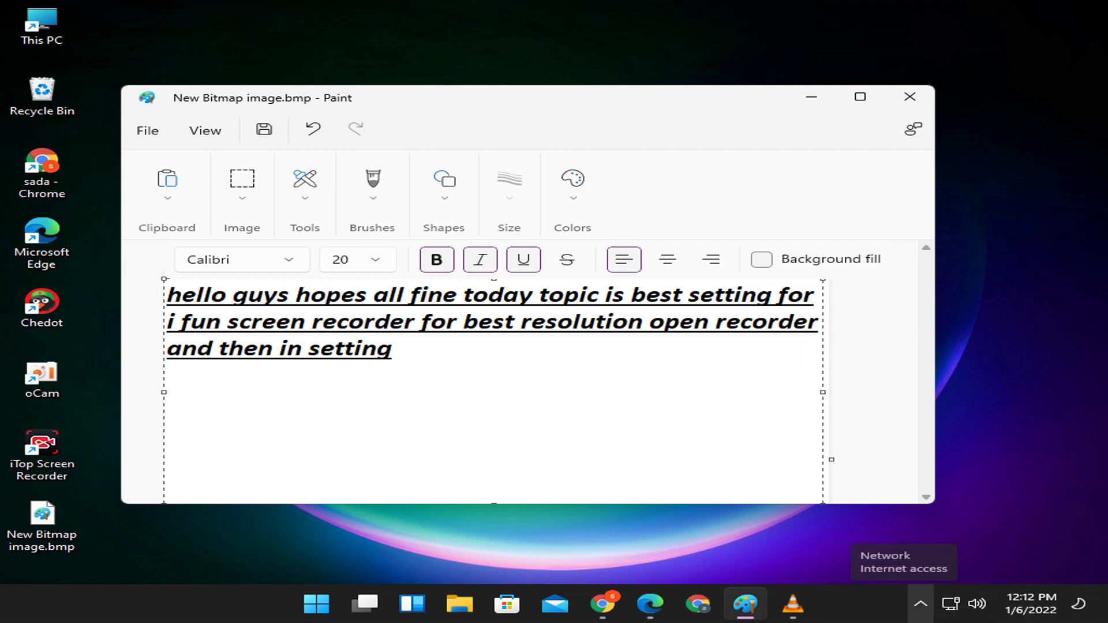
Bring up iTop Screen Recorder from the running background programs and open its settings.
left_click(920, 603)
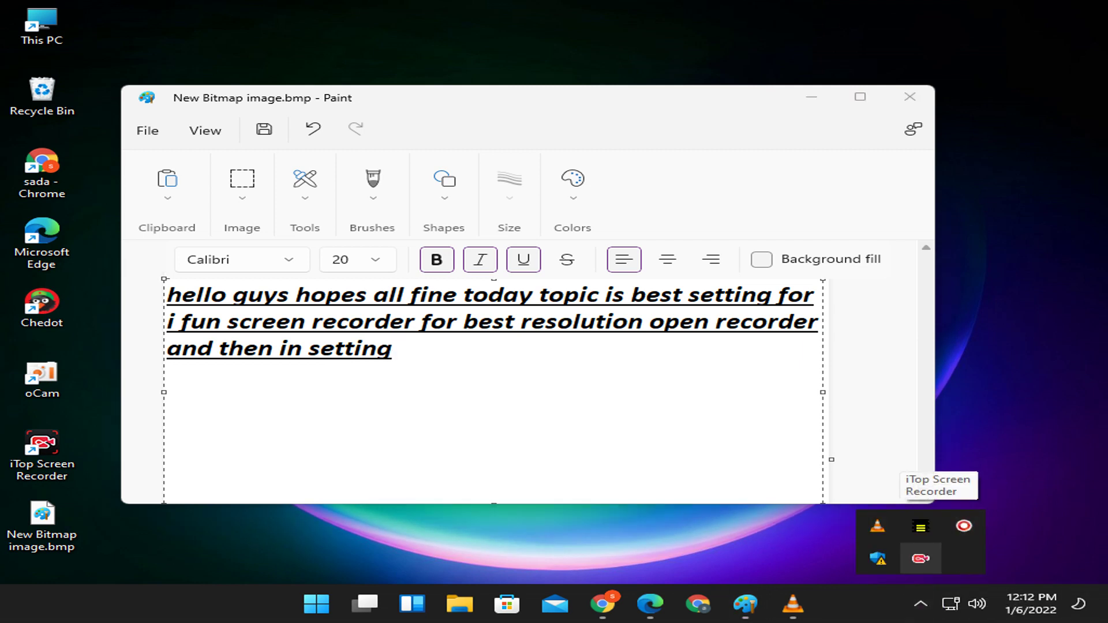
right_click(920, 558)
left_click(822, 490)
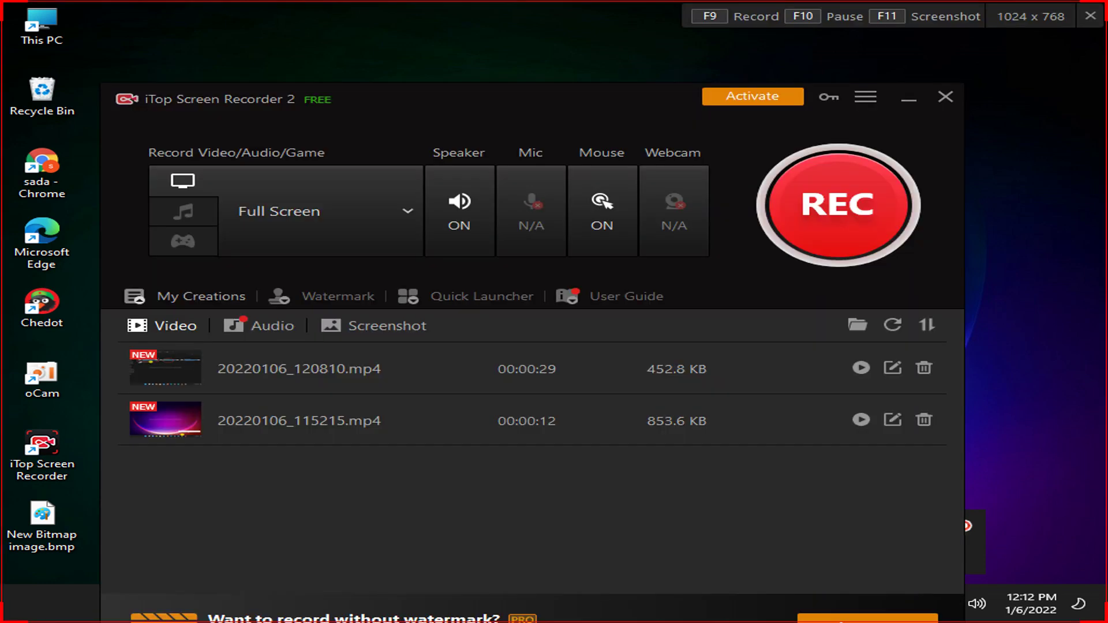
left_click(866, 96)
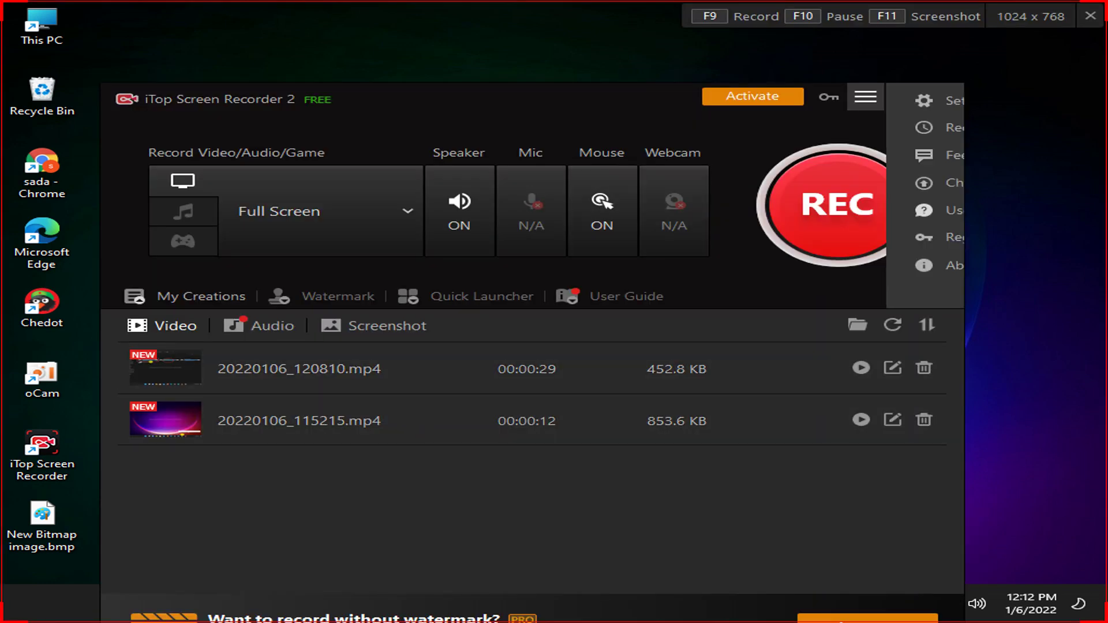
left_click(817, 100)
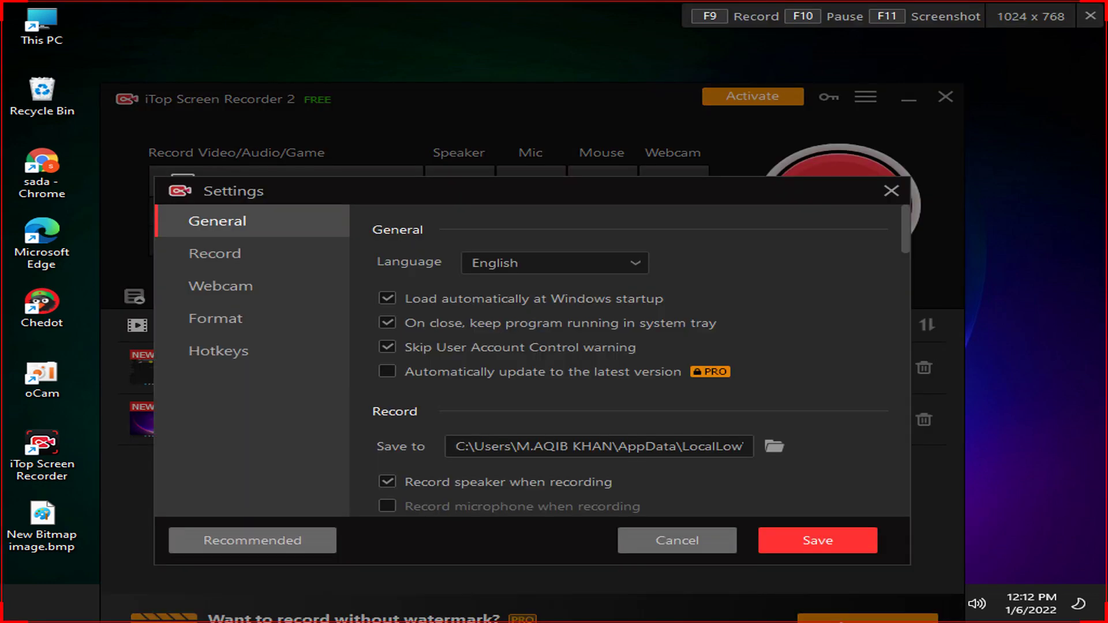
Try a video size of 720x480 (SD) in the recorder's format settings, and close the settings without saving.
left_click(215, 253)
scroll(629, 362, "down", 10)
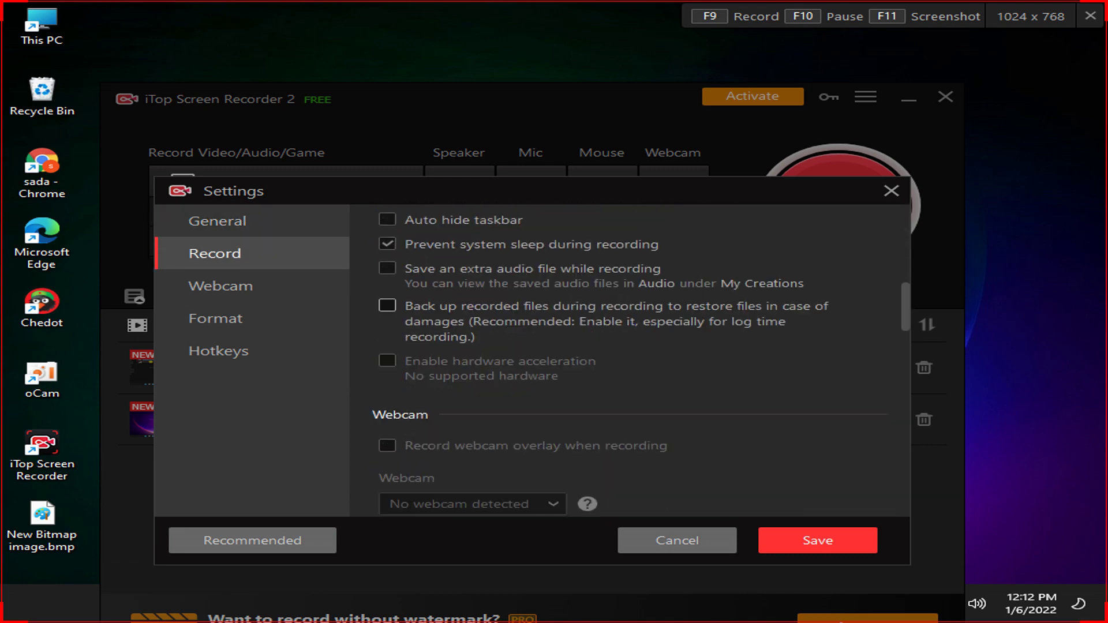
scroll(630, 362, "down", 5)
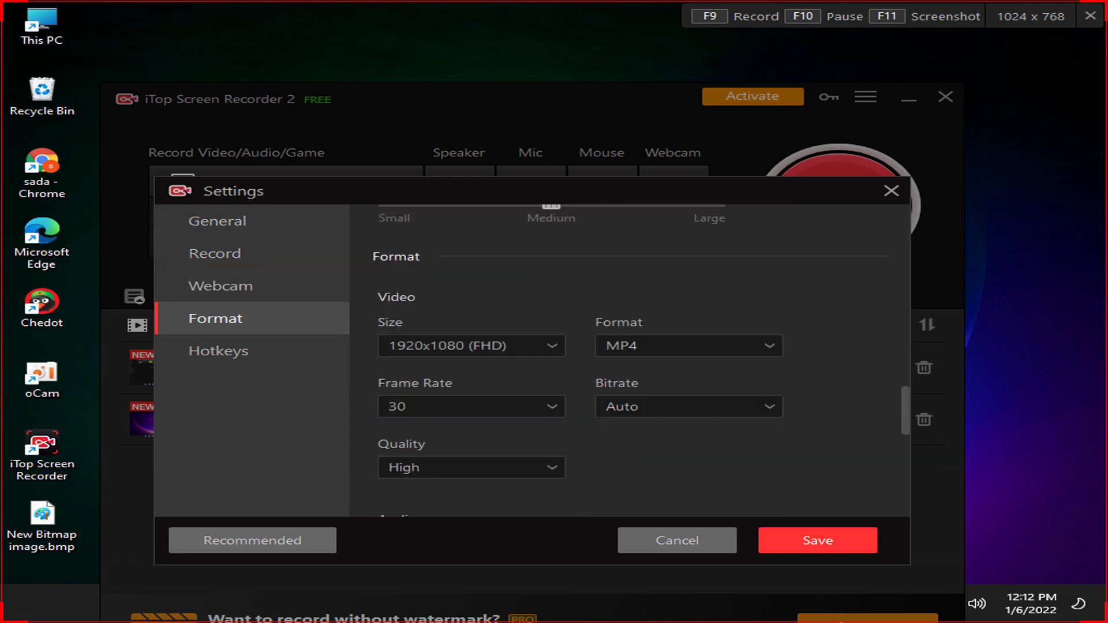
left_click(472, 345)
left_click(433, 461)
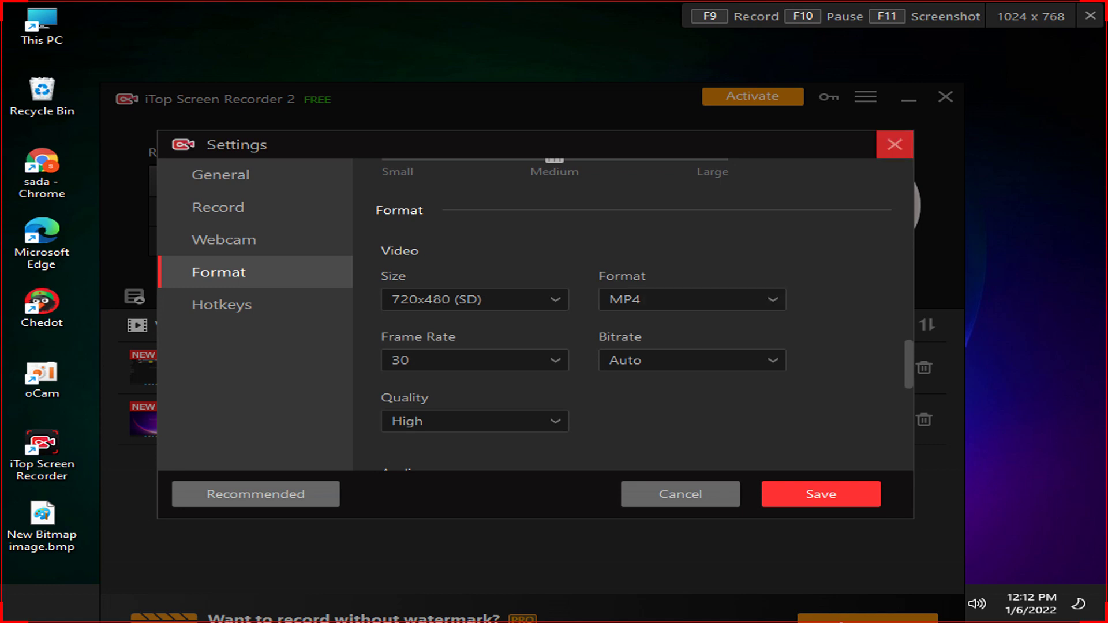
left_click(895, 144)
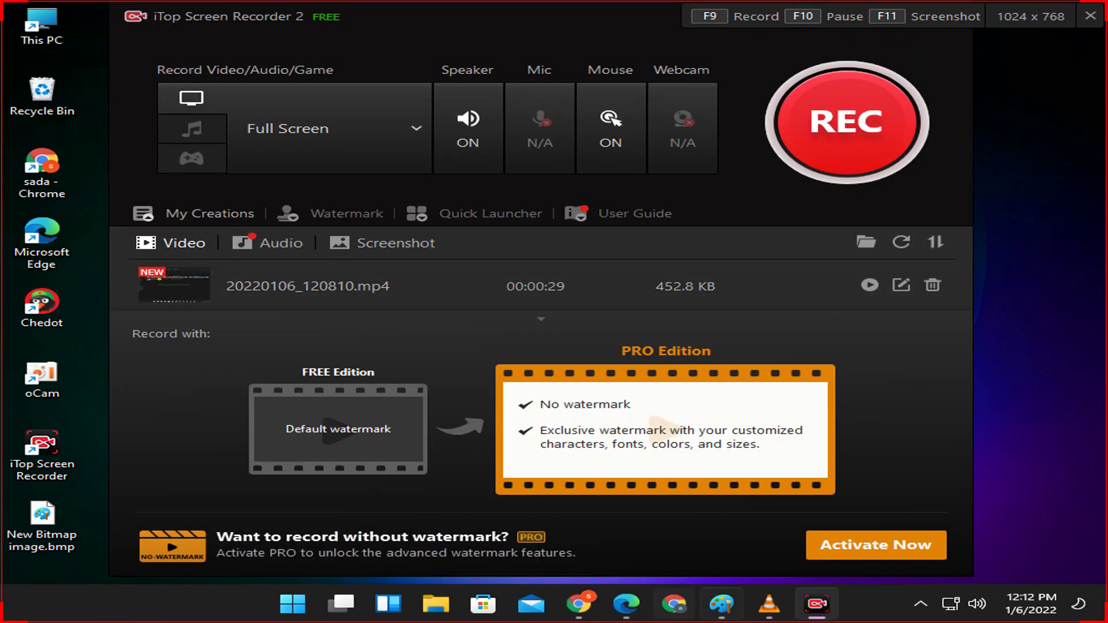
Switch back to the Paint note and extend it with "you will see that reslution is on 720 change this to upper".
key("alt+Tab")
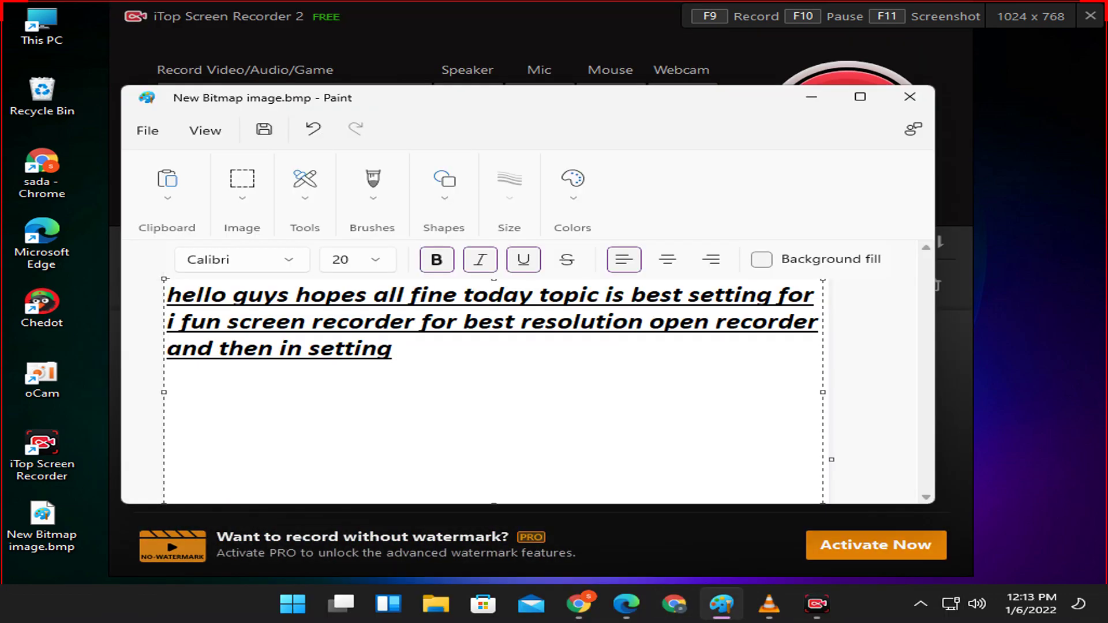
type("you wi")
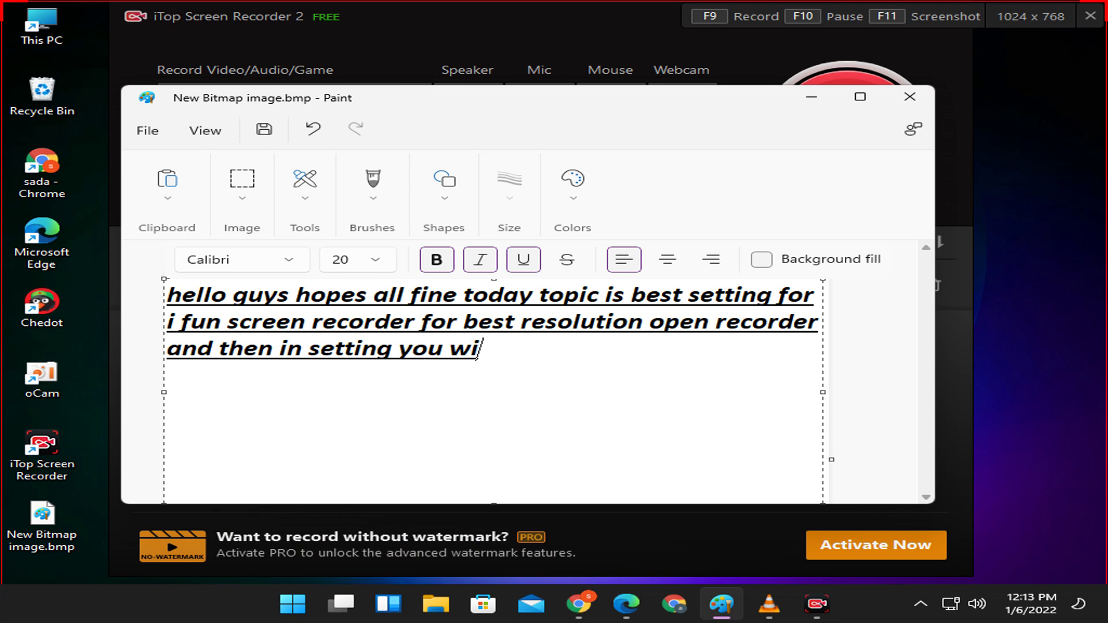
type("ll see")
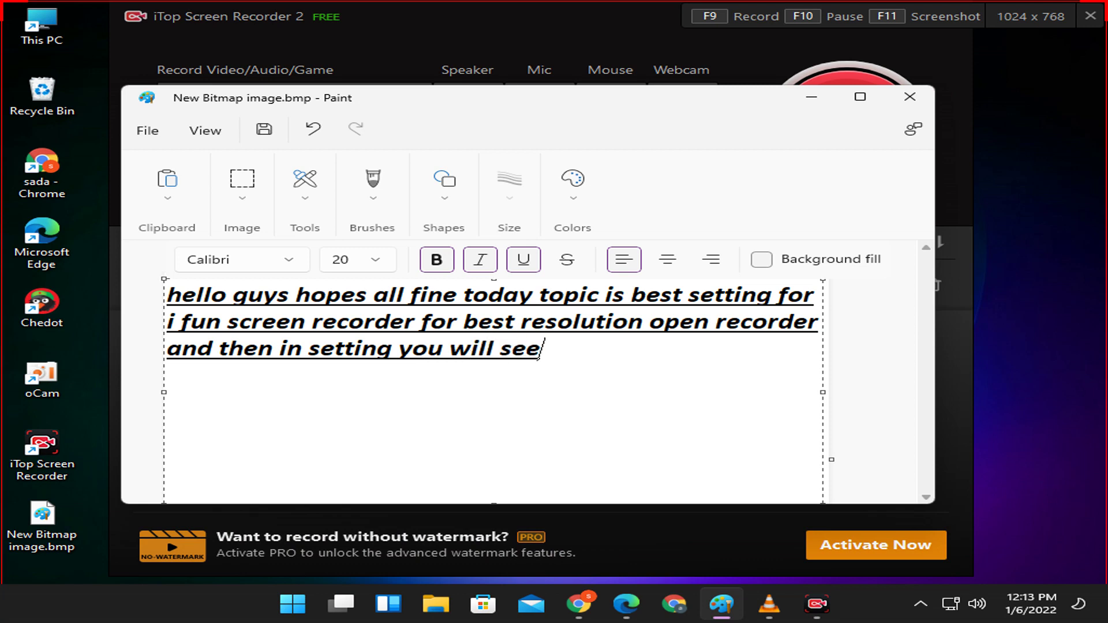
type(" that ")
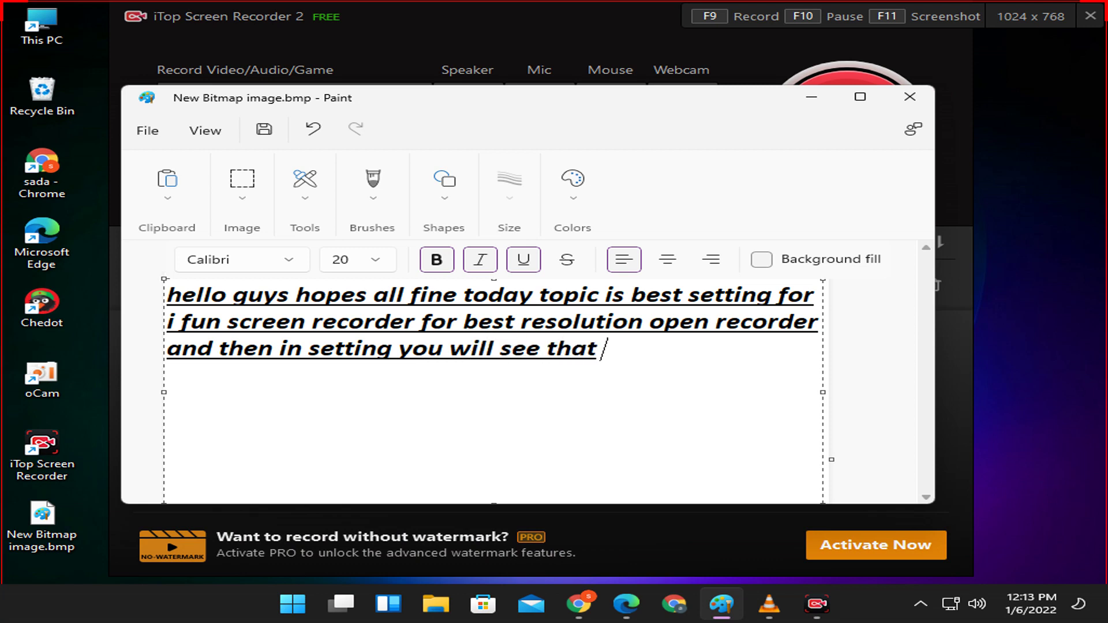
type("reslutio")
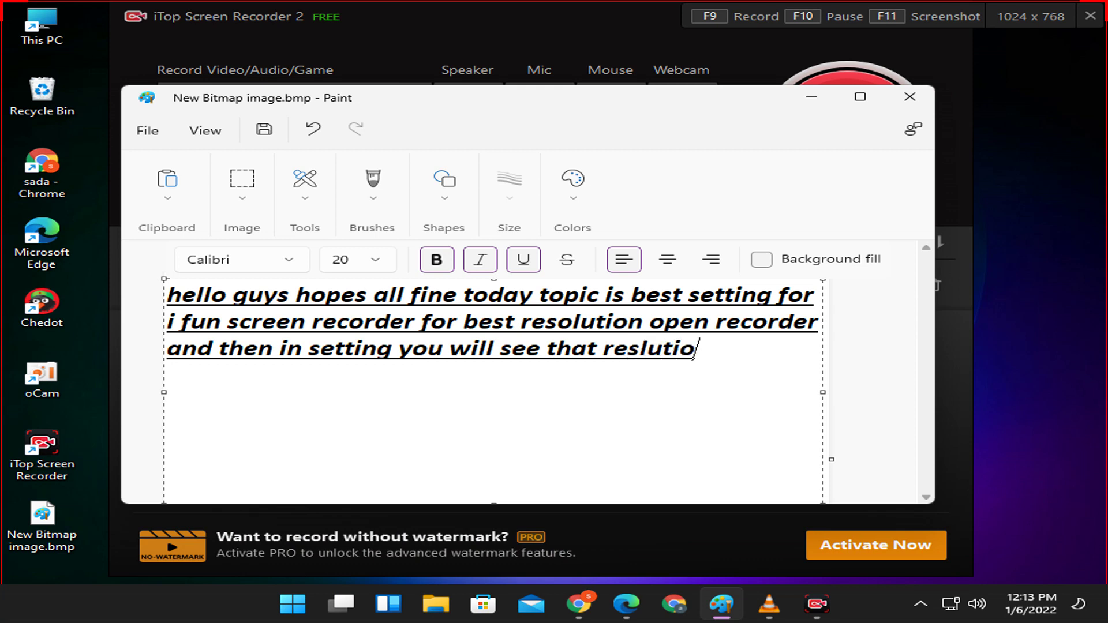
type("n is on")
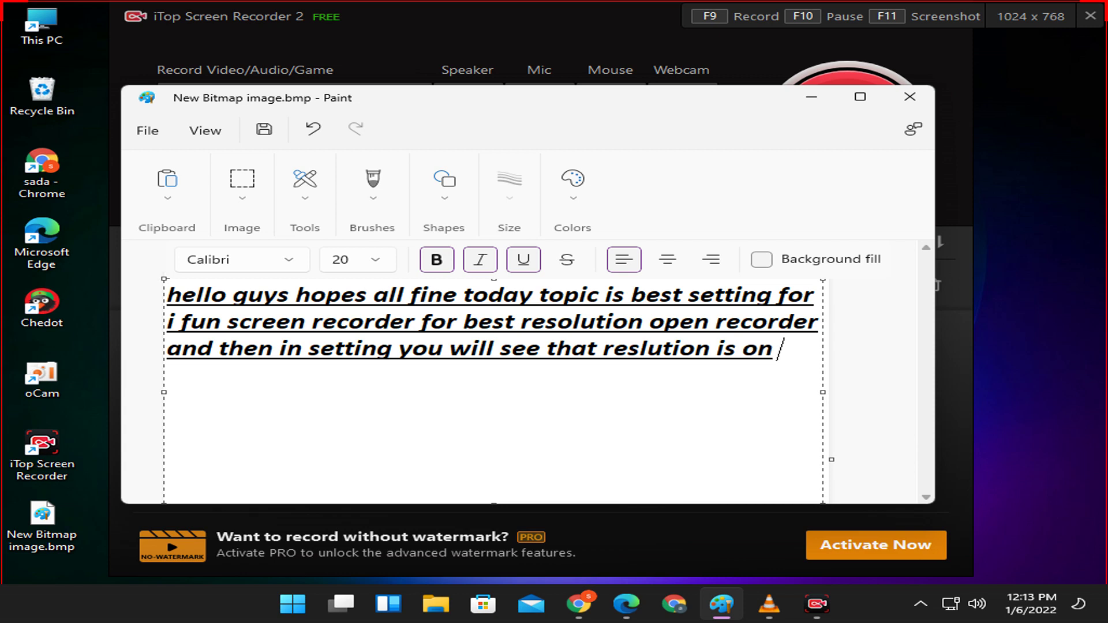
type(" 720")
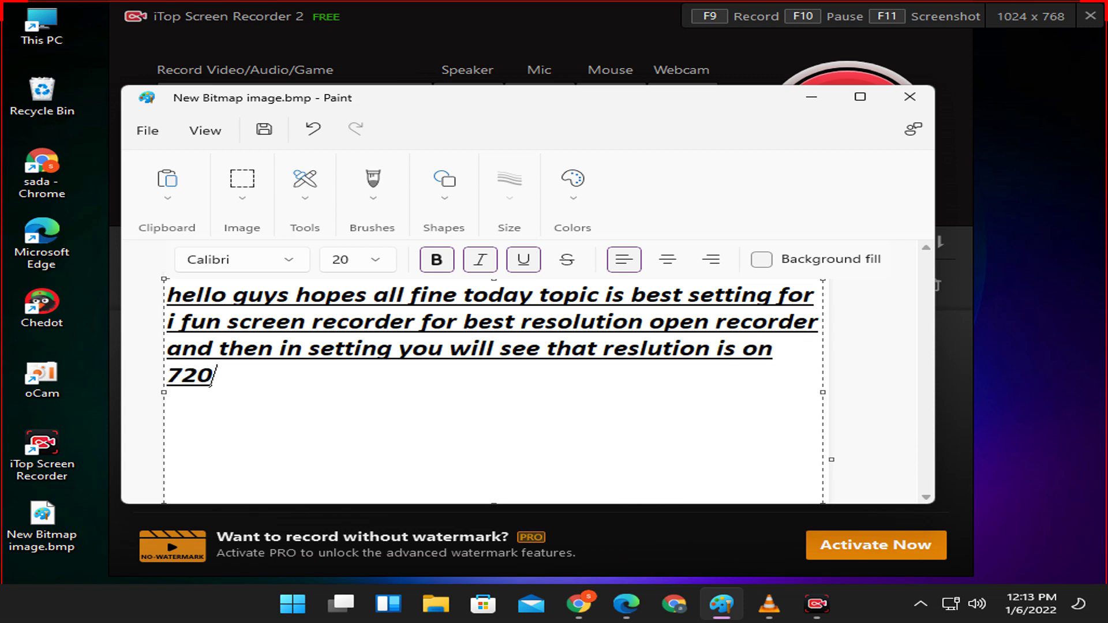
type(" cha")
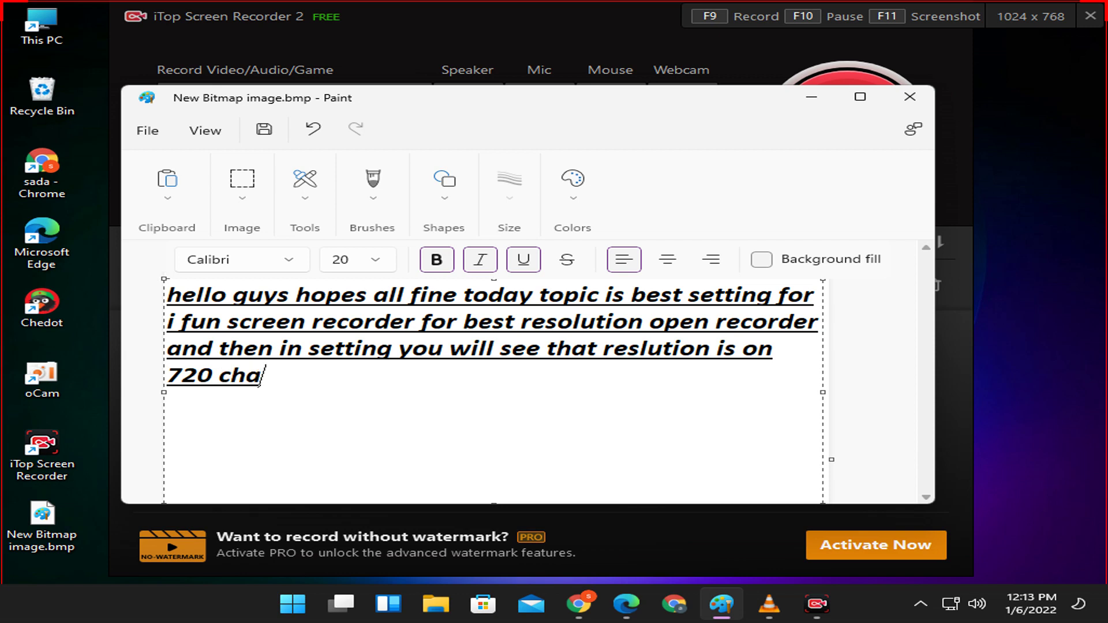
type("nge th")
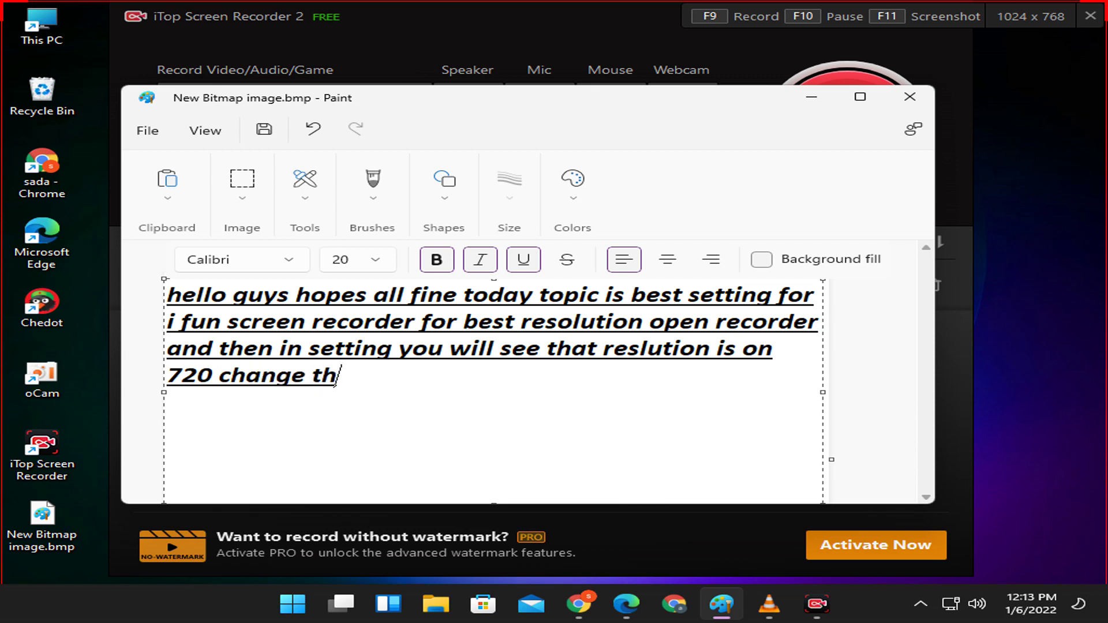
type("is to")
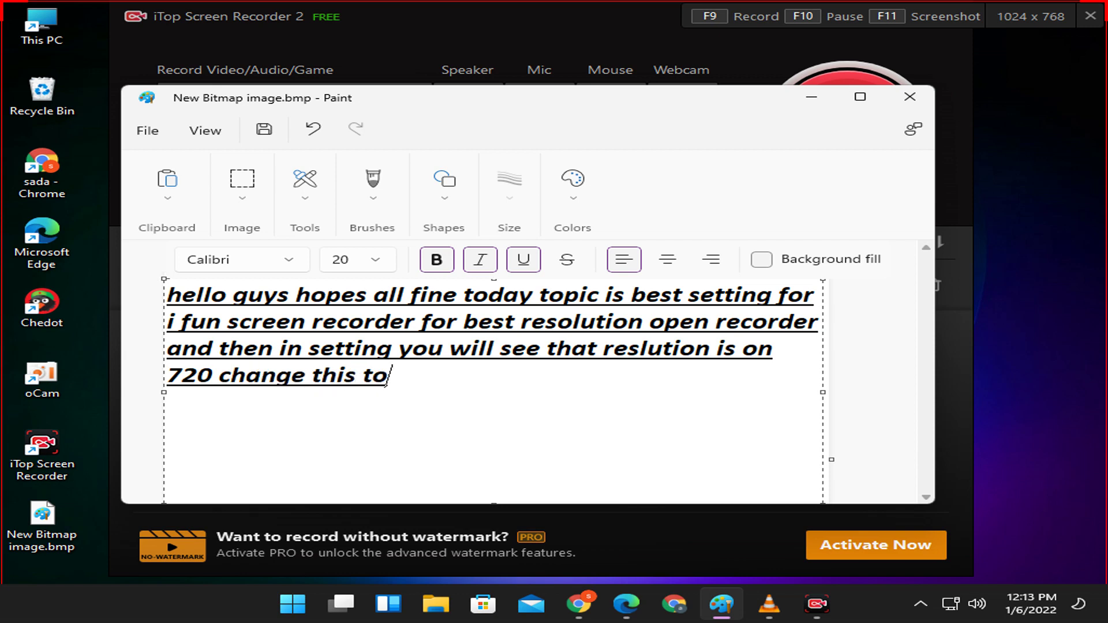
type(" upper")
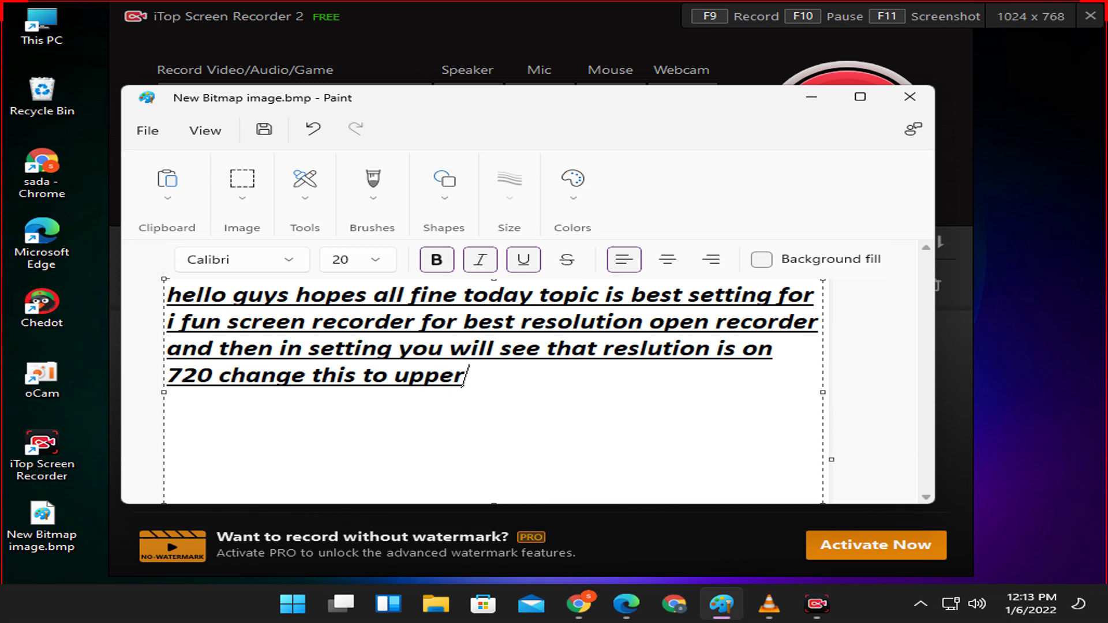
Minimize the Paint note and open the video format settings of iTop Screen Recorder.
left_click(812, 96)
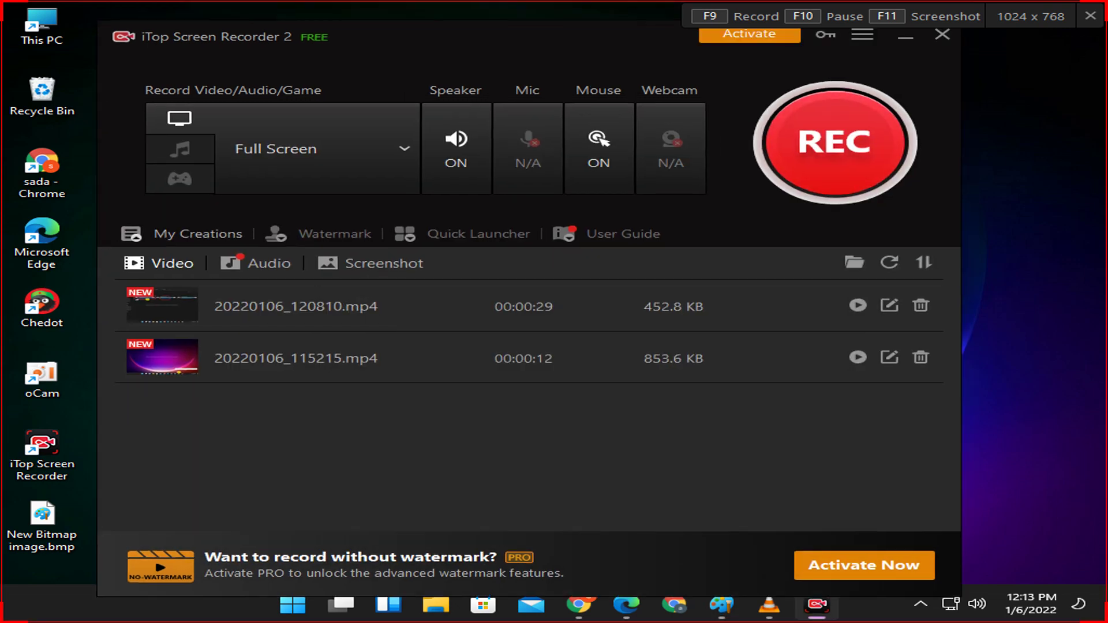
left_click(863, 35)
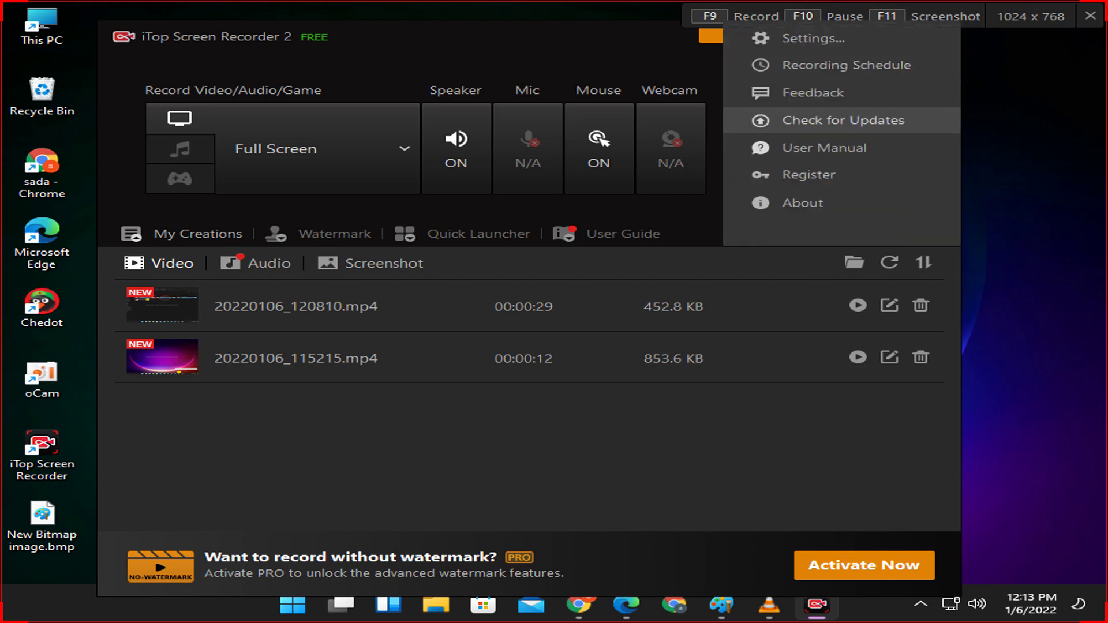
left_click(814, 38)
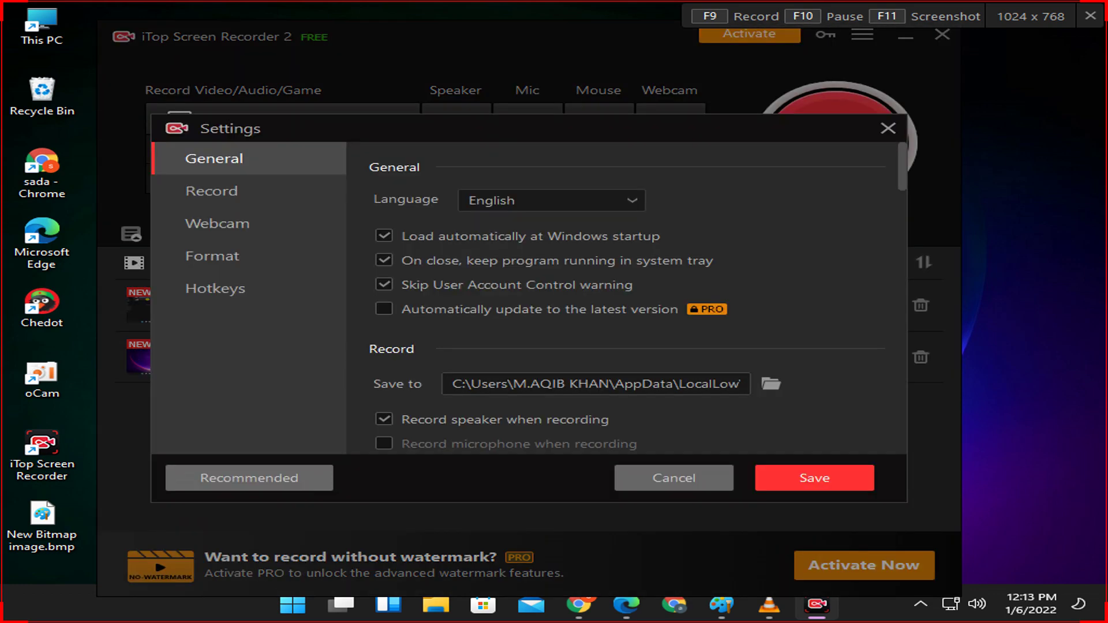
scroll(627, 299, "down", 15)
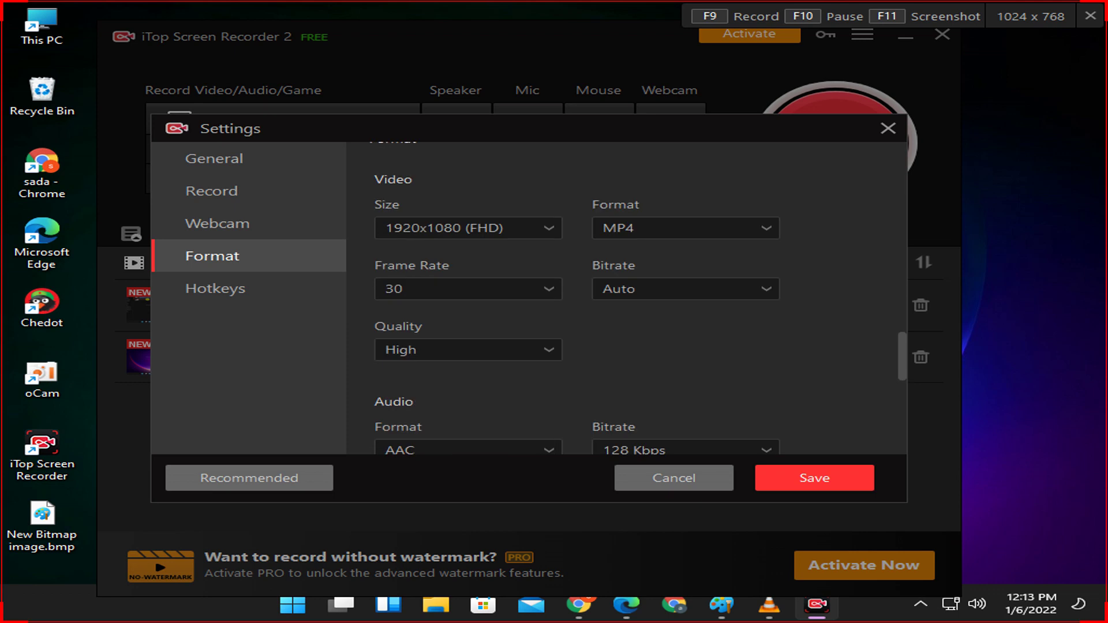
Try a video size of 720x480 (SD) in the format settings.
left_click(467, 228)
left_click(467, 353)
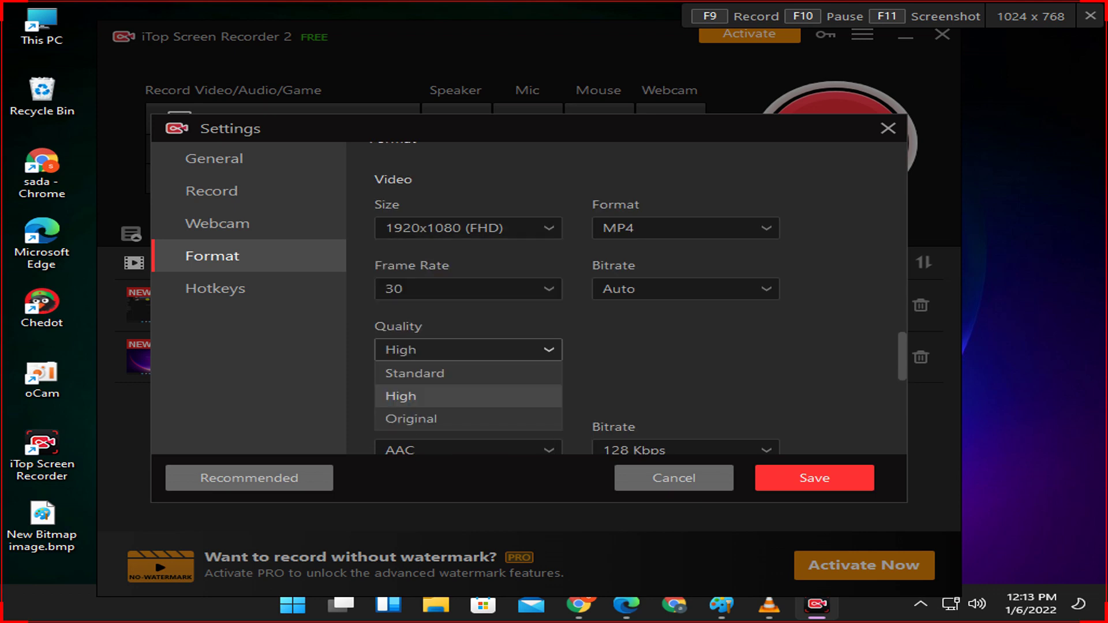
left_click(468, 228)
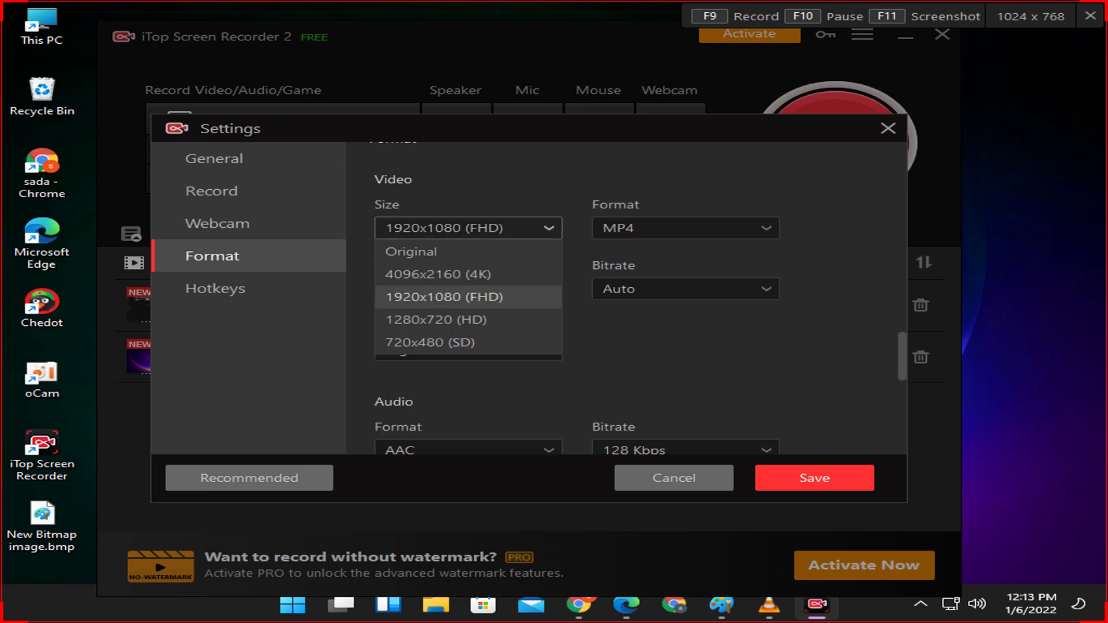
left_click(467, 343)
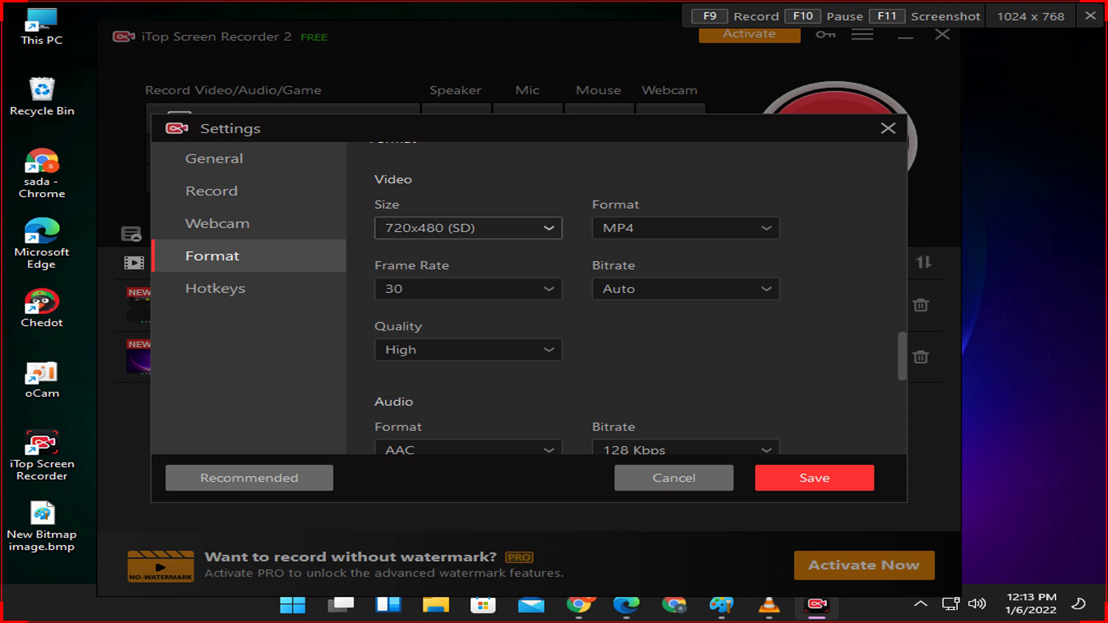
Set the recorder's video size to 1920x1080 (FHD) and close the settings.
left_click(467, 228)
left_click(444, 297)
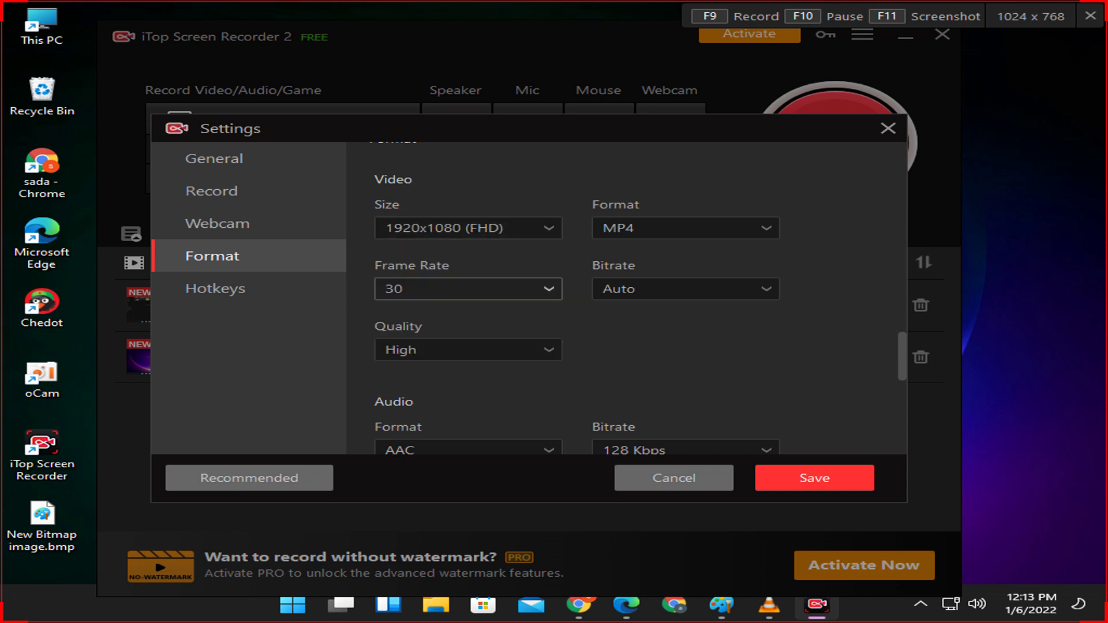
key("Return")
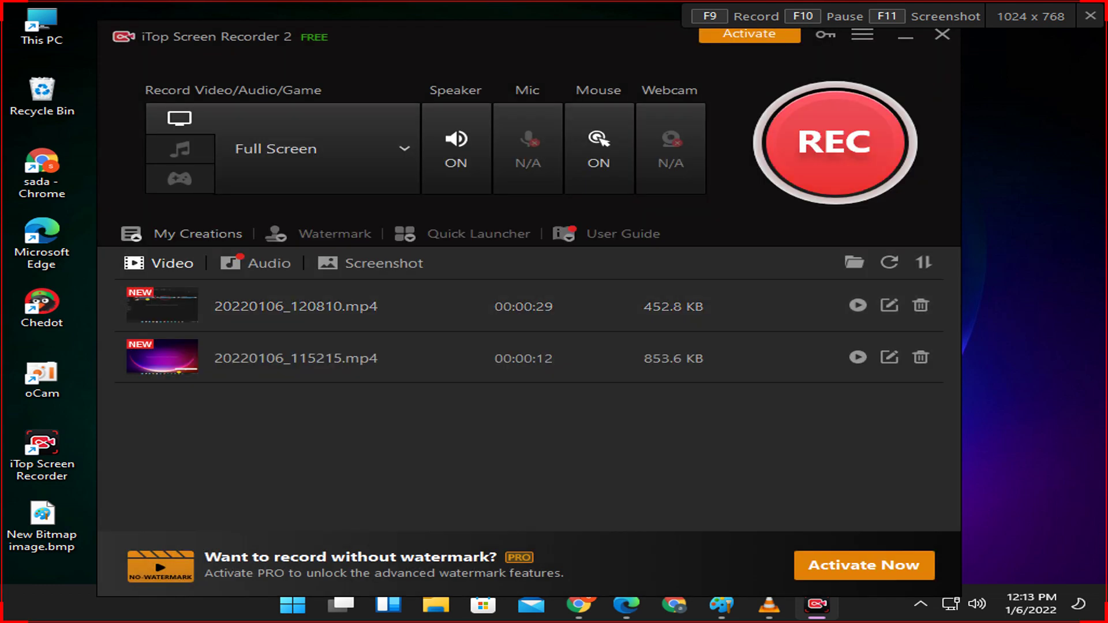
Start a full-screen recording and annotate the desktop with a wide red rectangle near the middle.
key("F9")
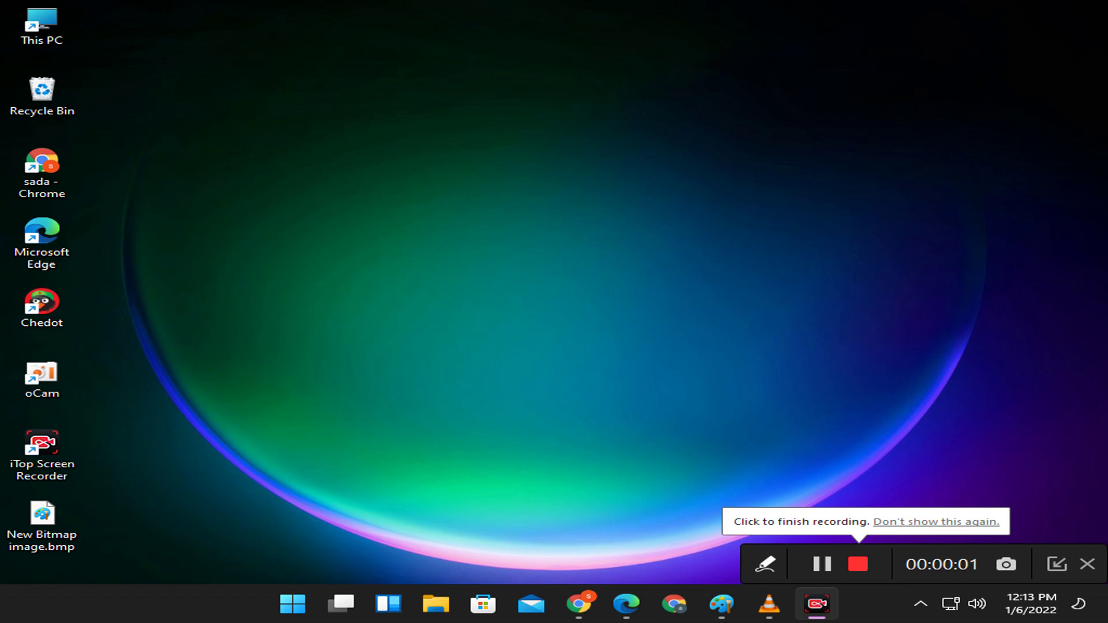
left_click(765, 564)
left_click(523, 564)
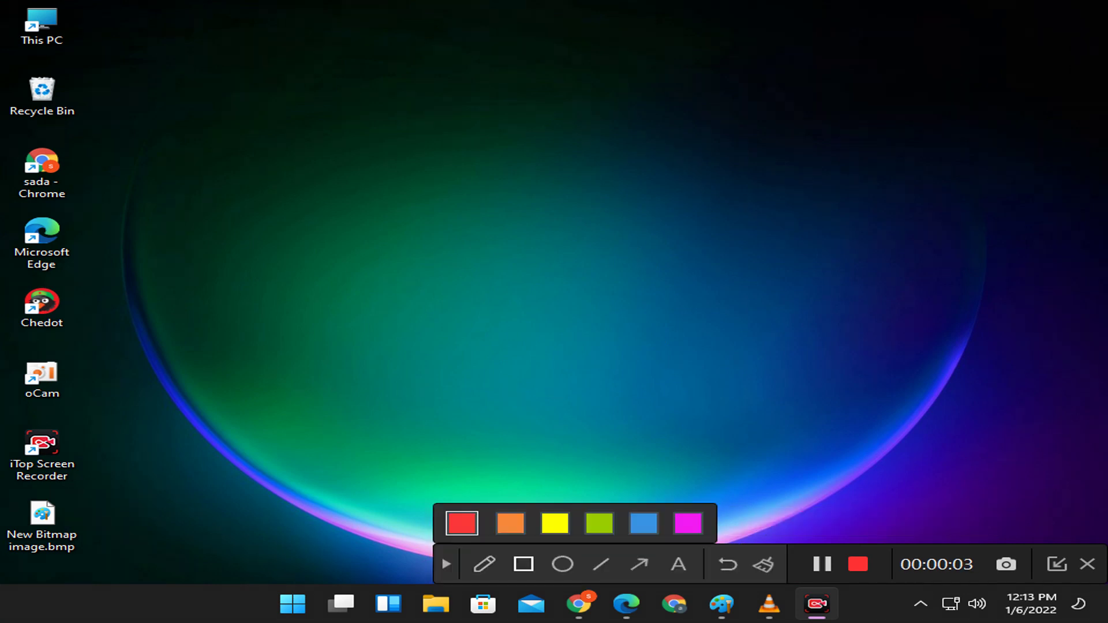
left_click_drag(469, 288, 677, 340)
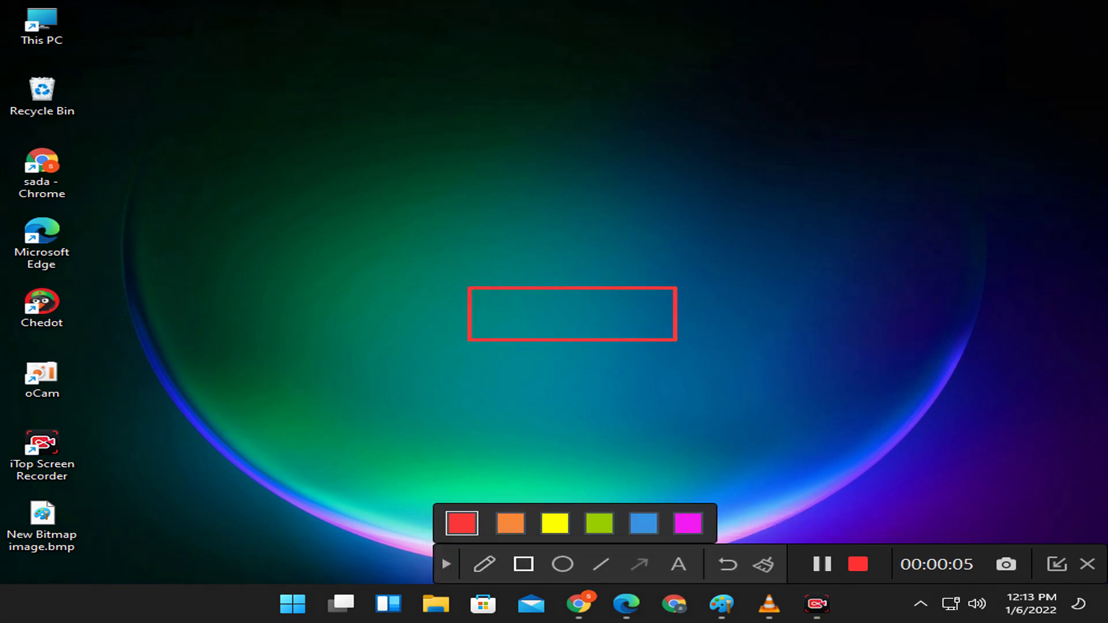
Draw a red arrow pointing diagonally down into the rectangle and a short vertical red line across its lower edge.
left_click(639, 564)
left_click_drag(439, 209, 529, 308)
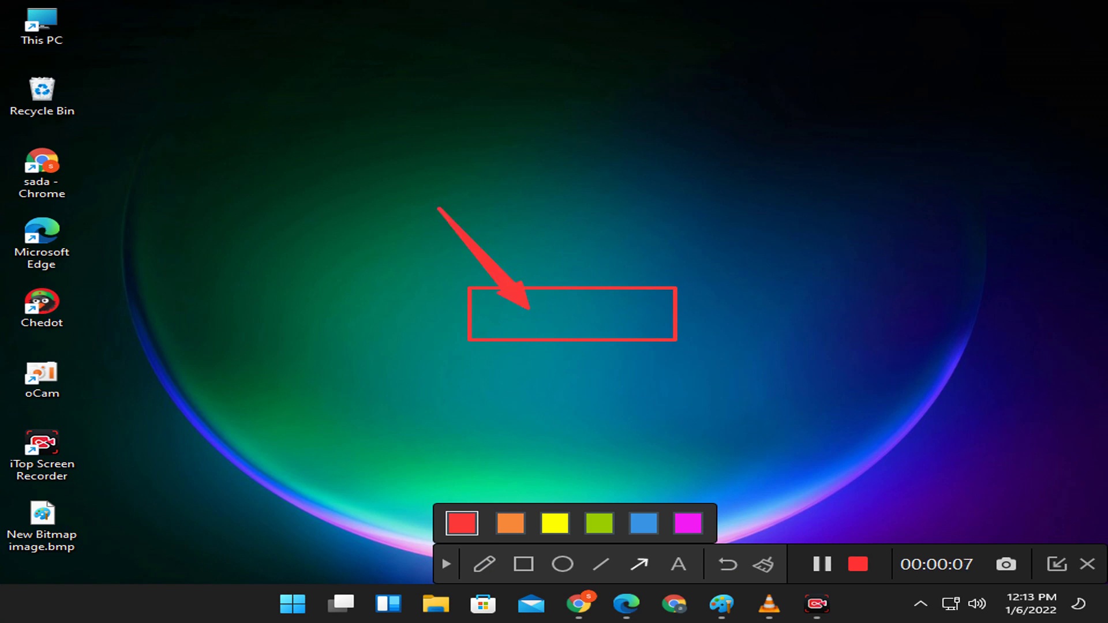
left_click(679, 564)
left_click(601, 564)
left_click_drag(586, 300, 586, 354)
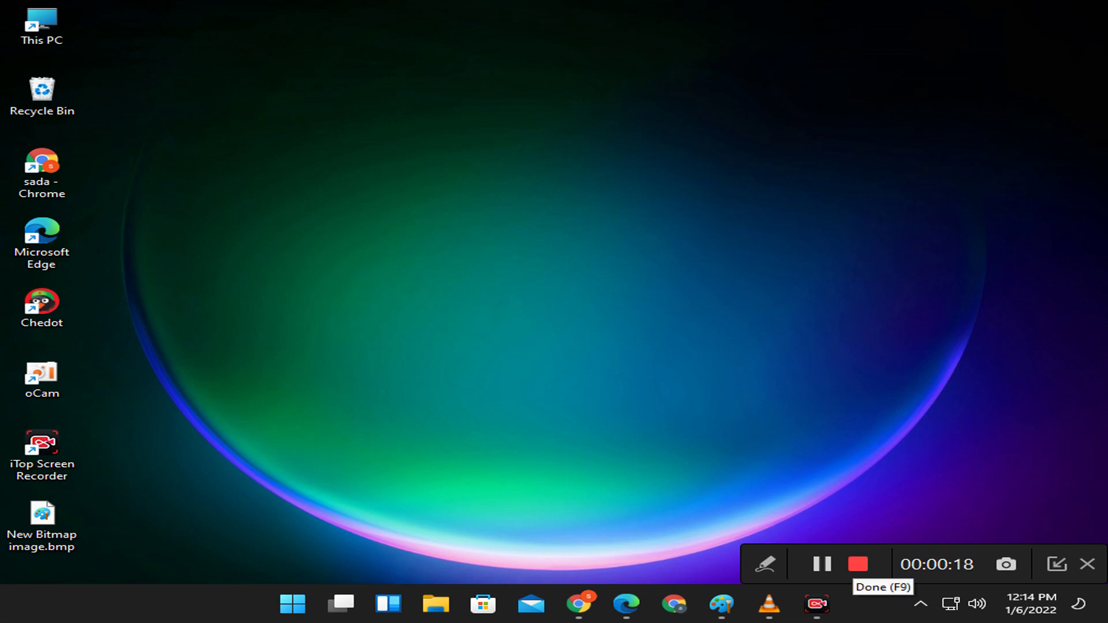
Finish the recording and open the file location of the newest video in the recordings list.
left_click(859, 564)
right_click(705, 315)
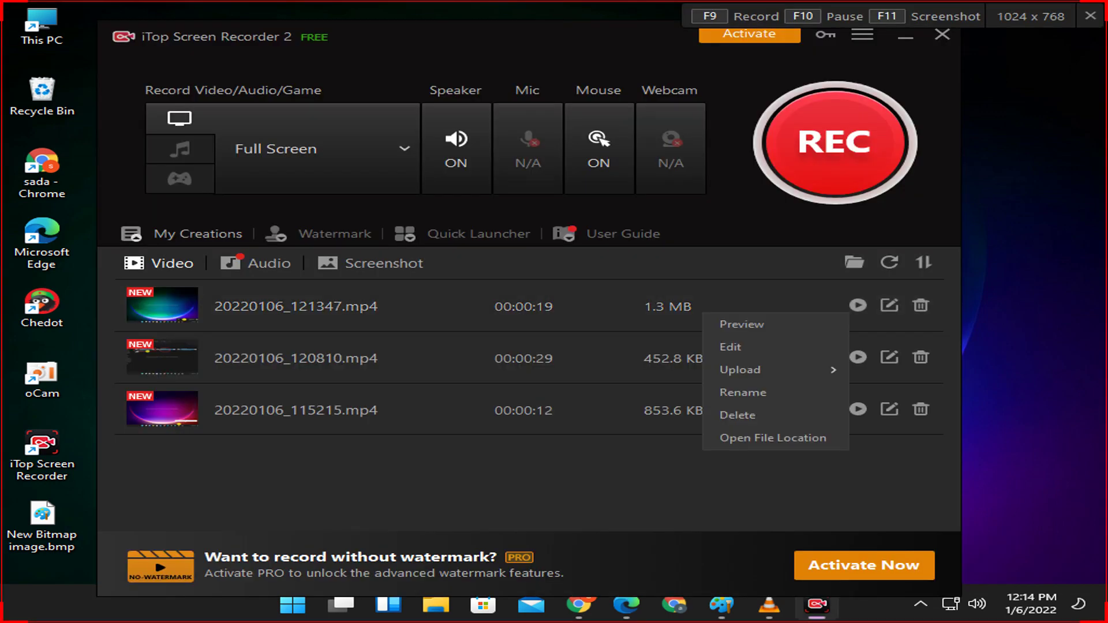
left_click(730, 438)
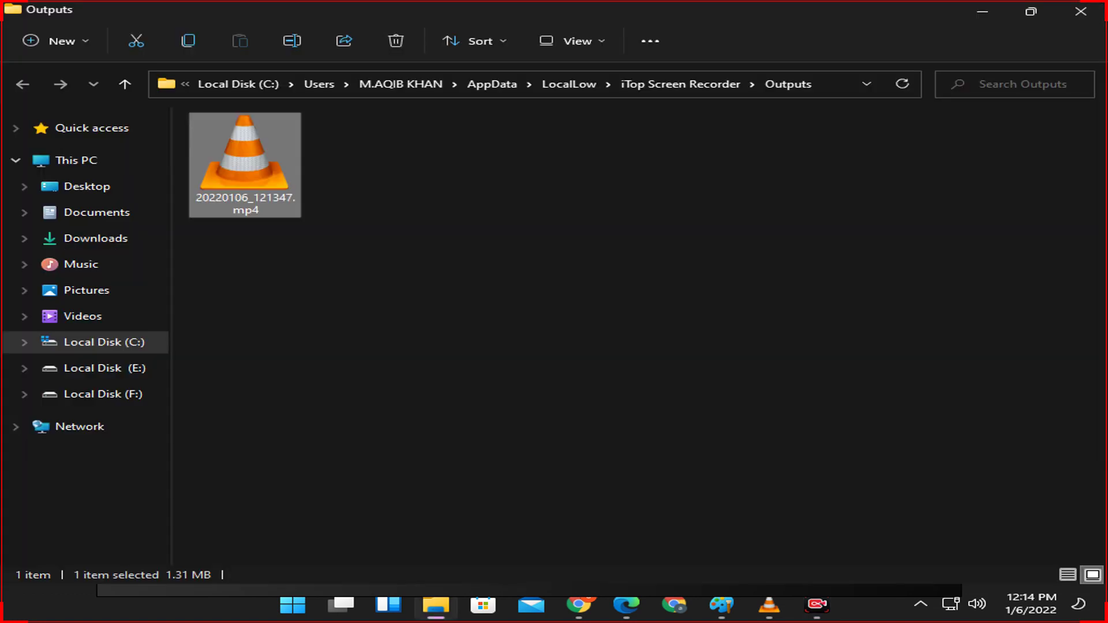
Play the recording 20220106_121347.mp4 in Windows Media Player, and close the player and the Outputs folder.
right_click(261, 173)
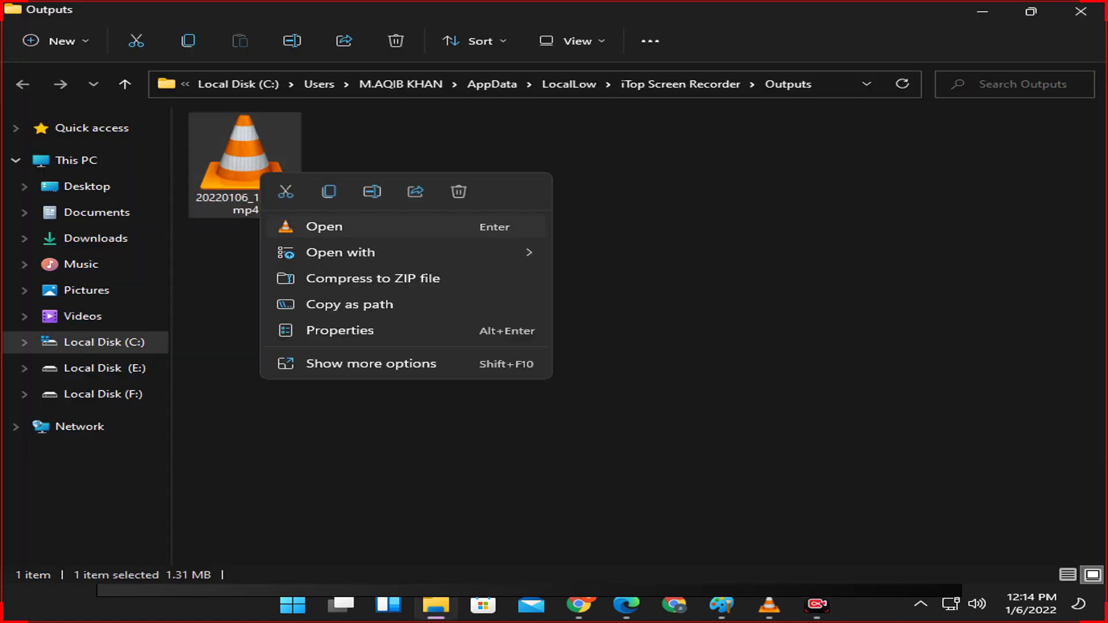
mouse_move(404, 252)
key("Down")
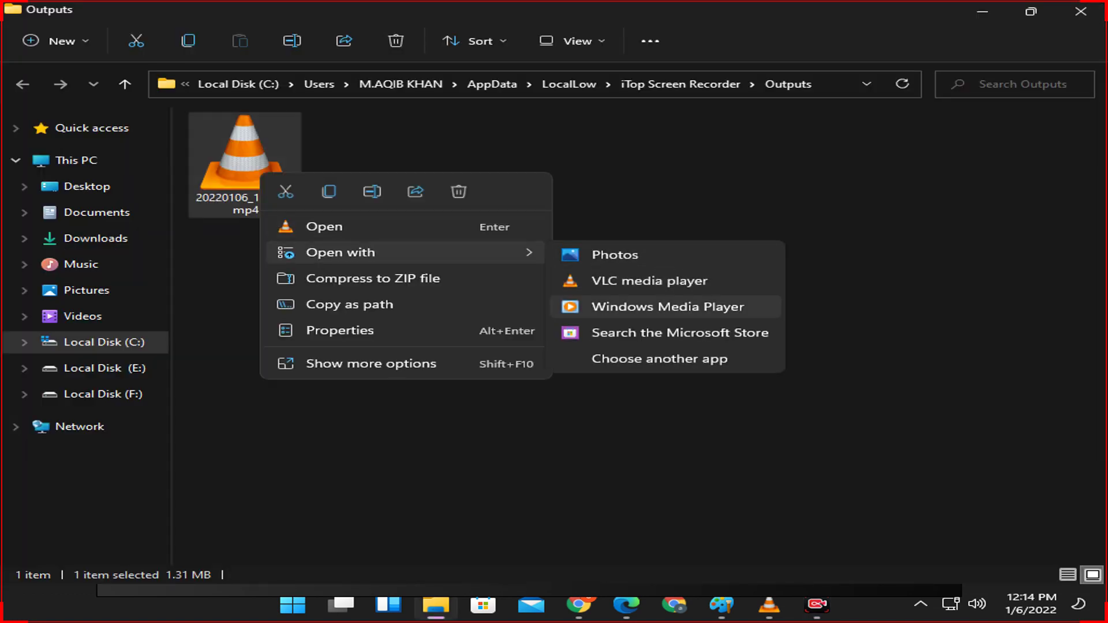
key("Escape")
key("Escape")
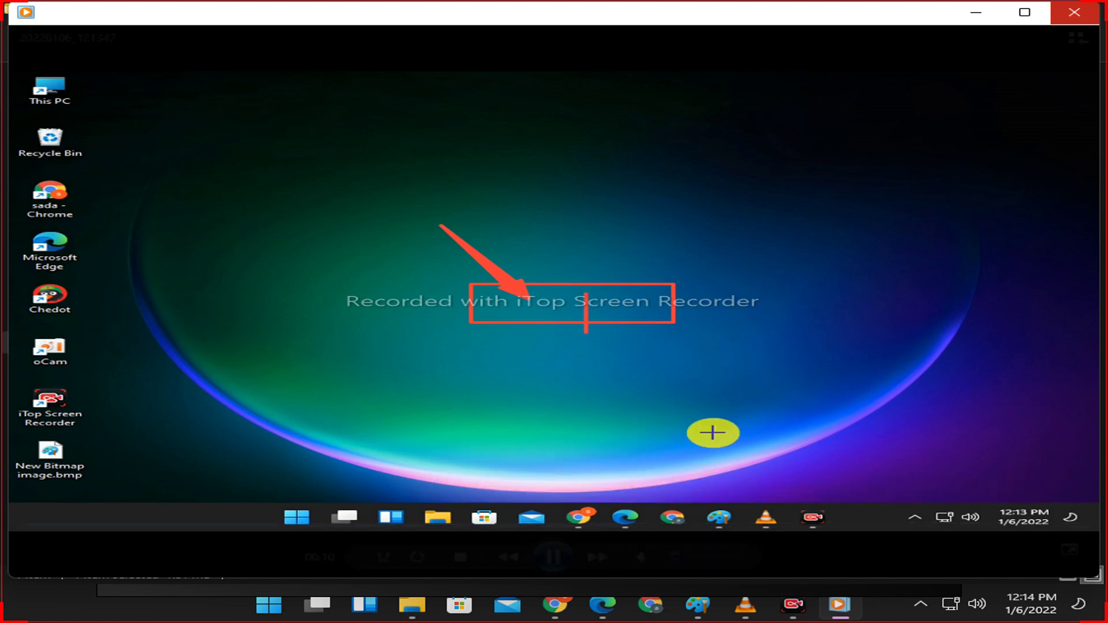
left_click(1074, 12)
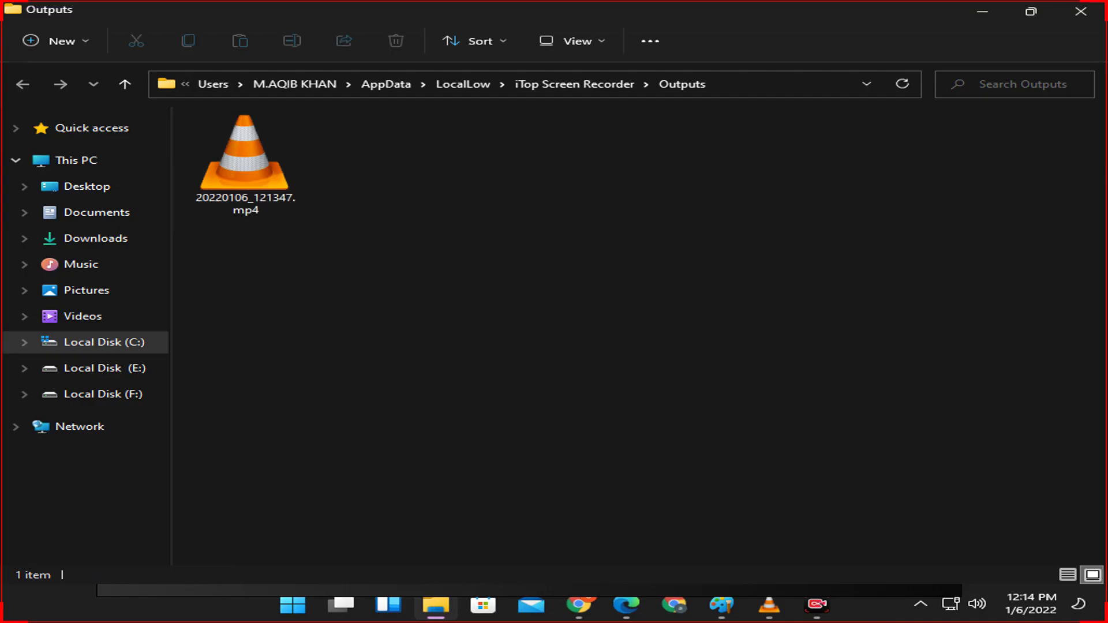
left_click(1080, 11)
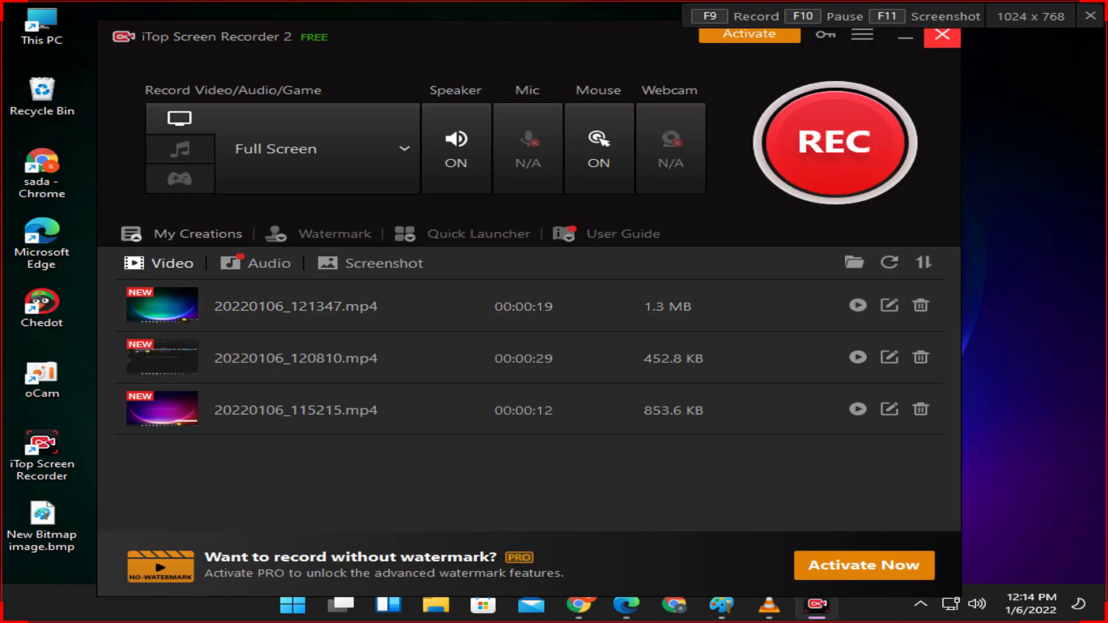
Close the screen recorder, switch to the Paint note and continue its last line with "you see its showing all when".
left_click(943, 34)
key("alt+Tab")
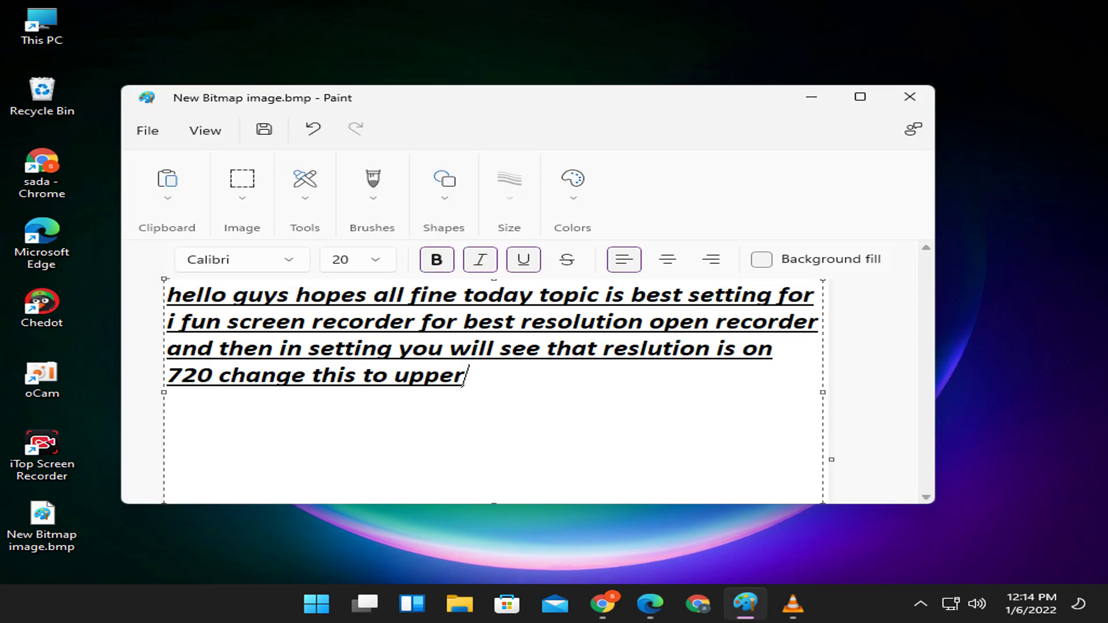
type("you")
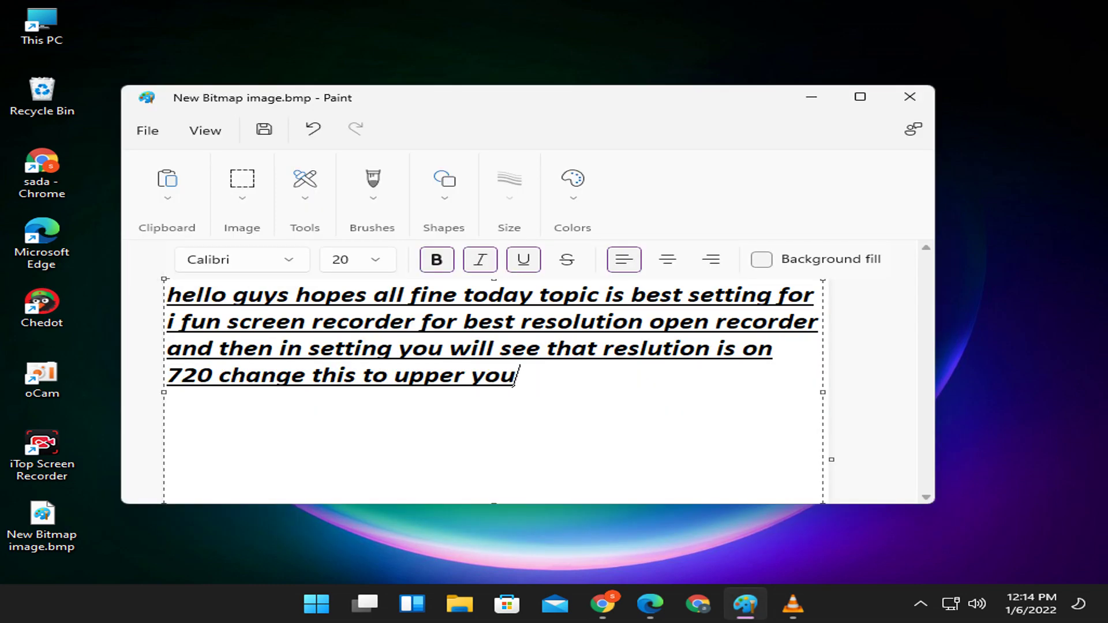
type(" see i")
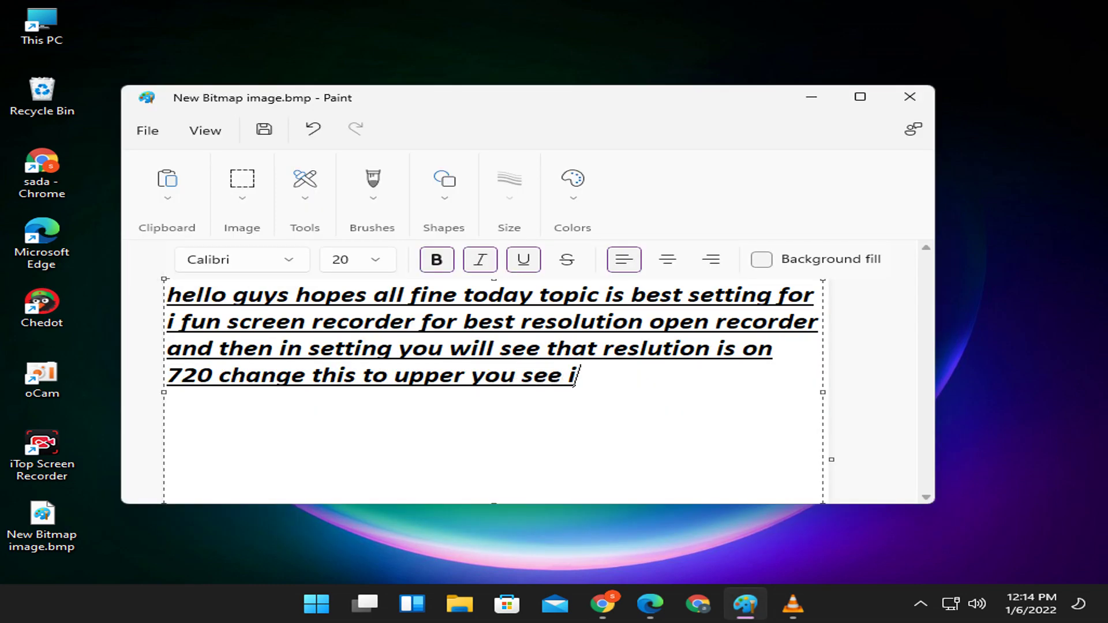
type("ts sh")
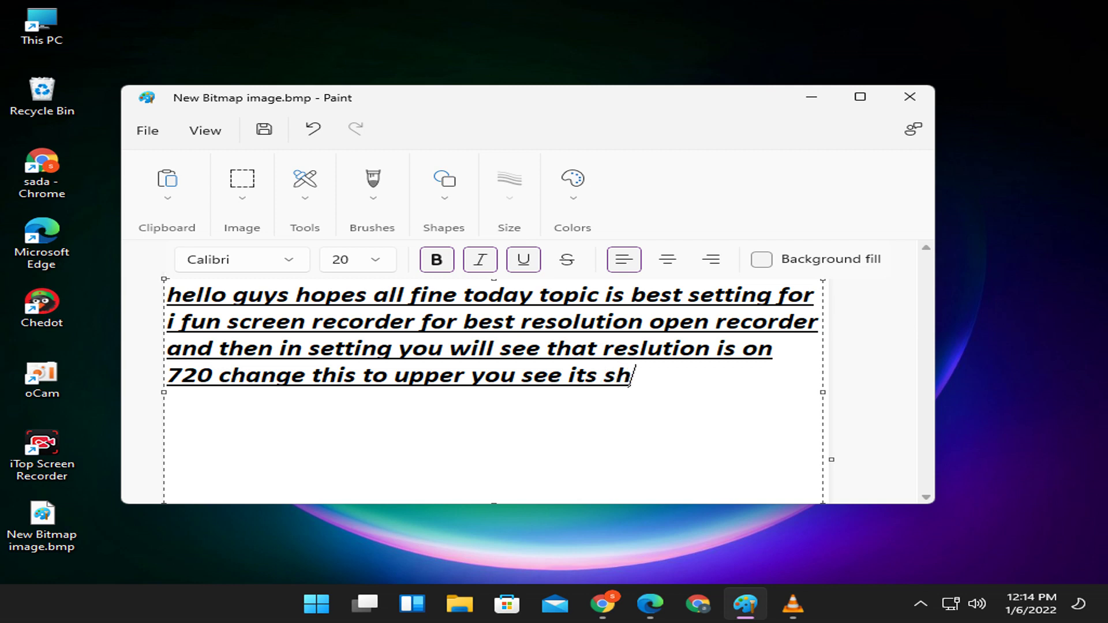
type("owing ")
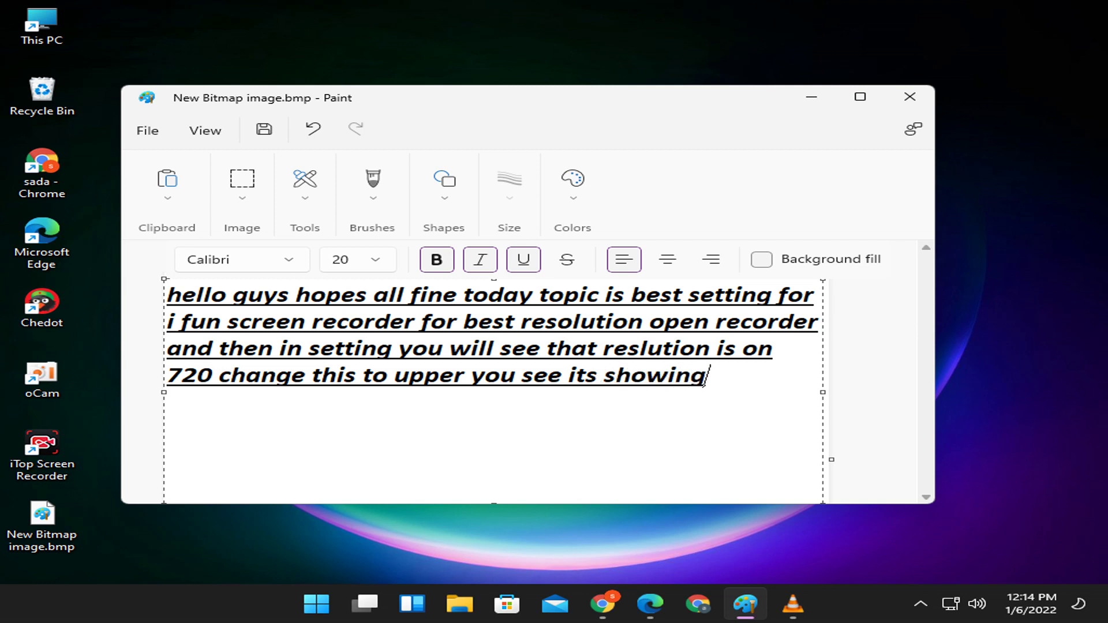
type("all when")
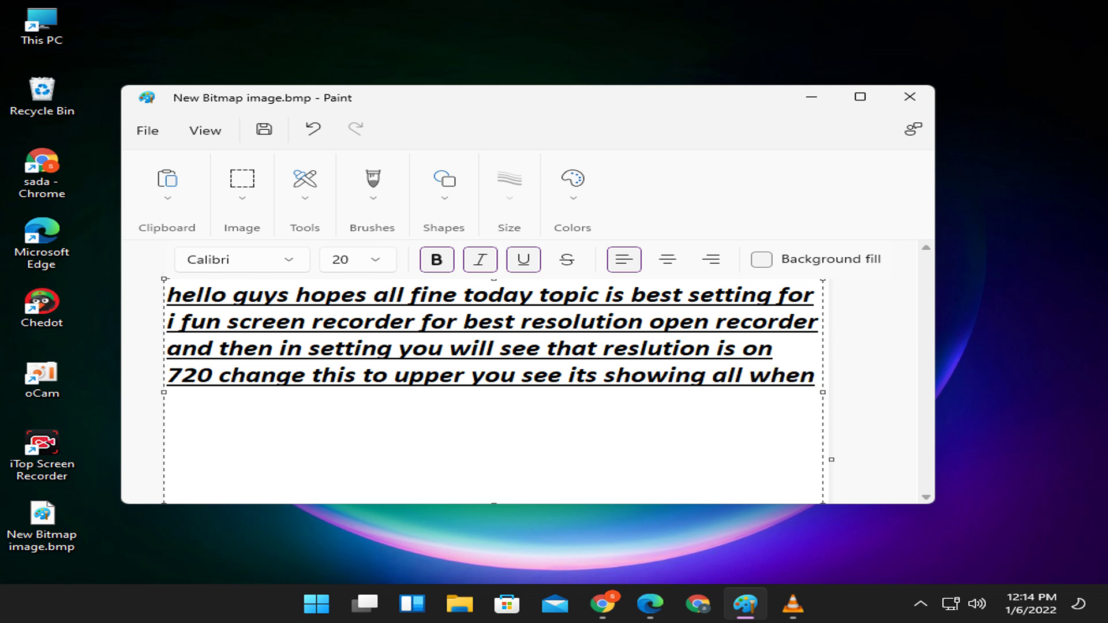
Continue the note's sentence with "you record the under recording area do not show".
type(" you r")
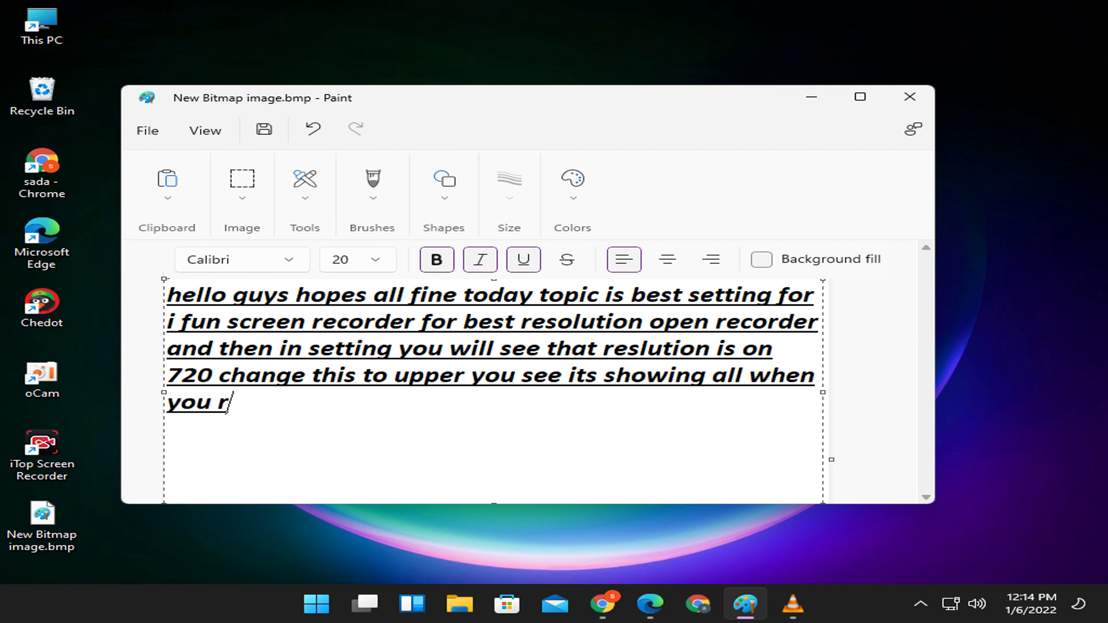
type("ecord")
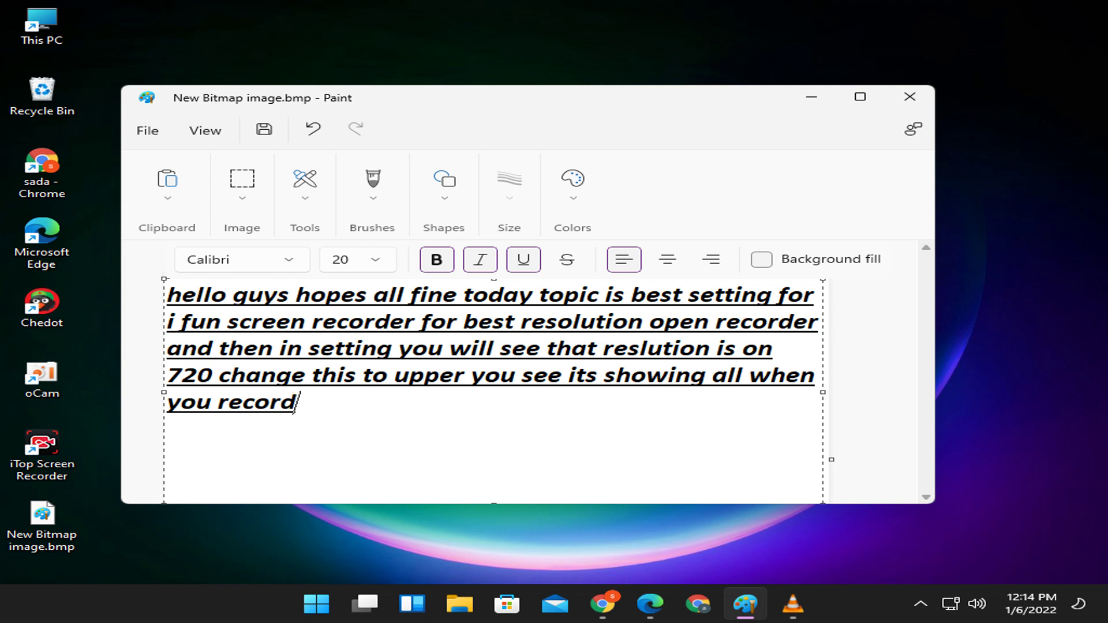
type(" the i")
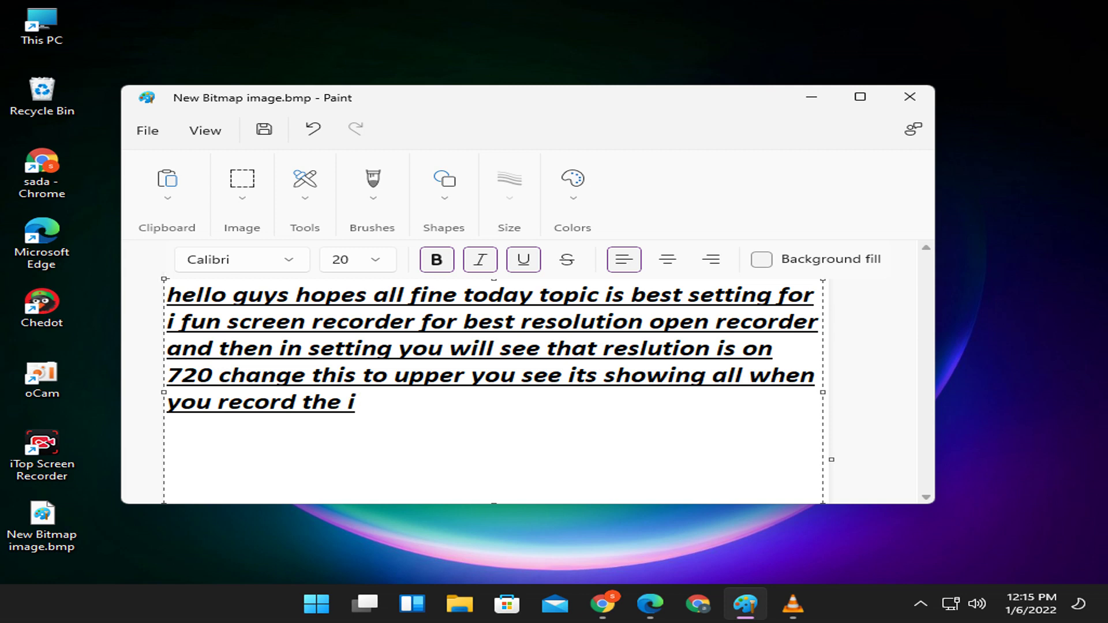
key("BackSpace")
type("un")
type("der reco")
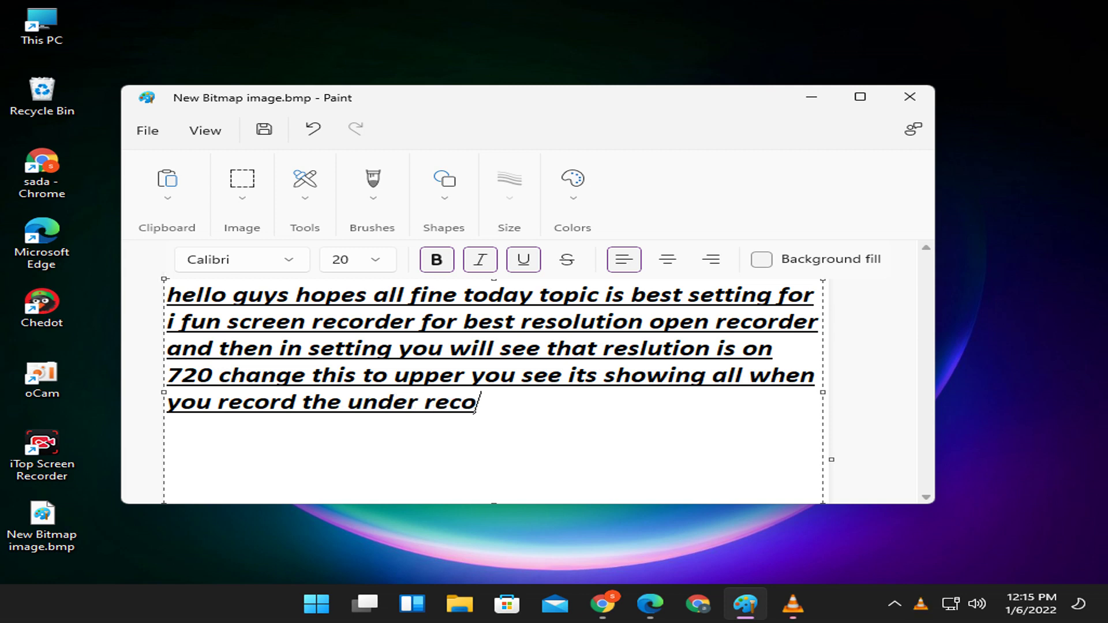
type("rd")
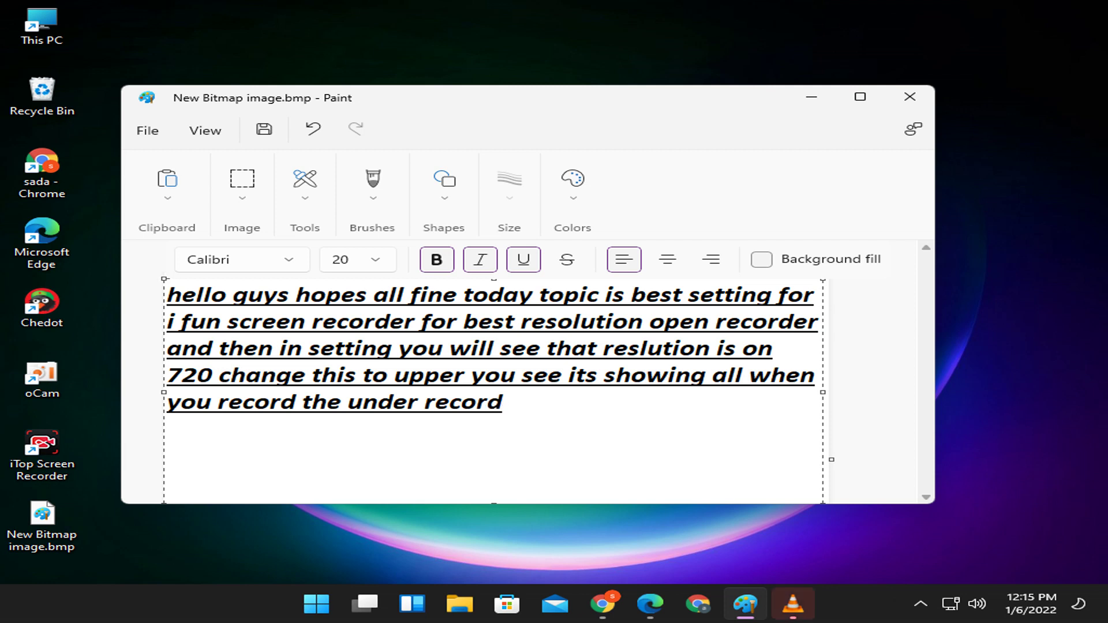
type("ing area")
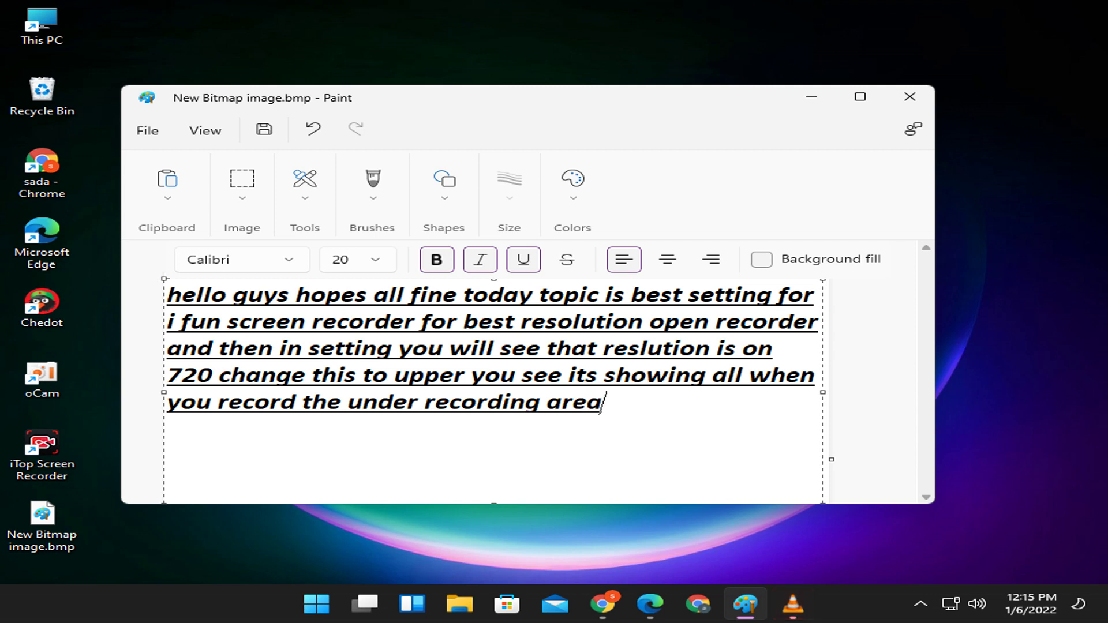
type(" do not show")
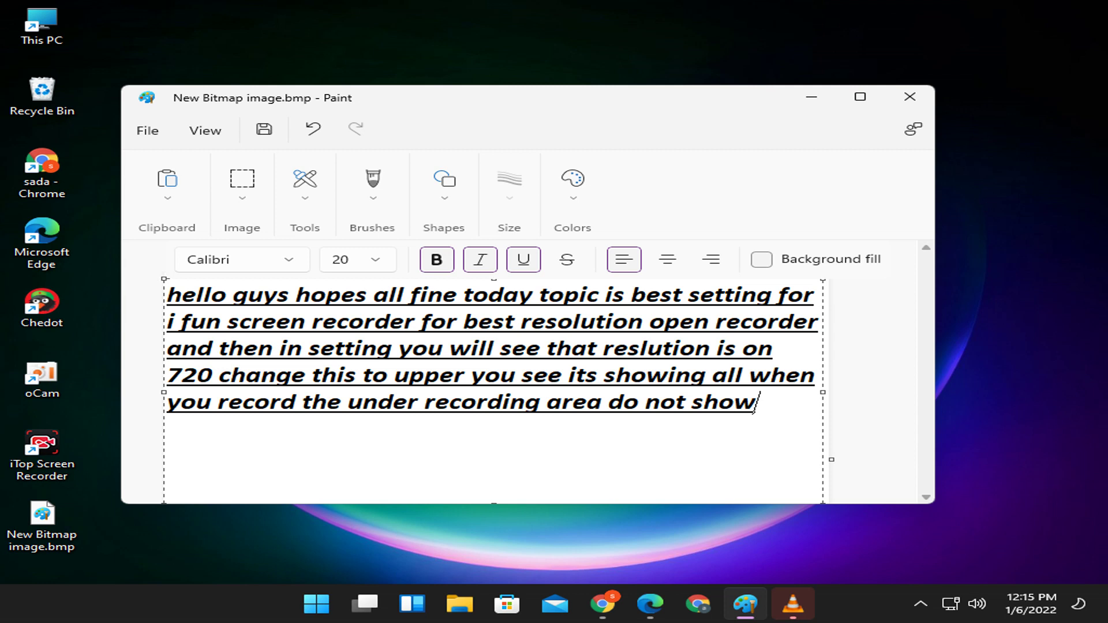
Add a new line to the note reading "please like share and subscribe to".
key("Return")
type("pleas")
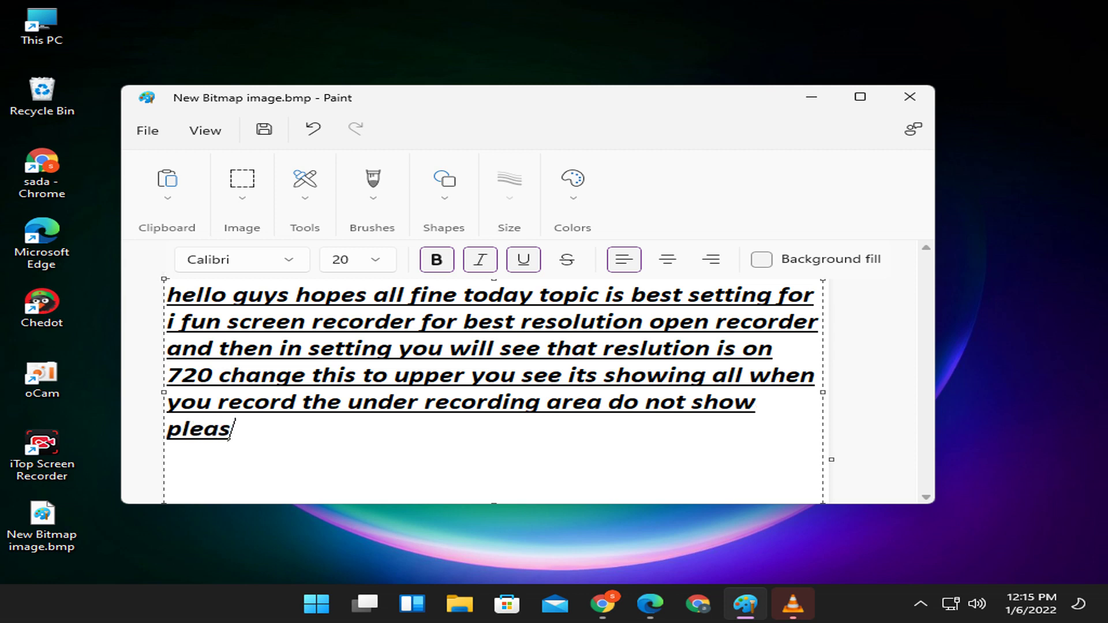
type("e like ")
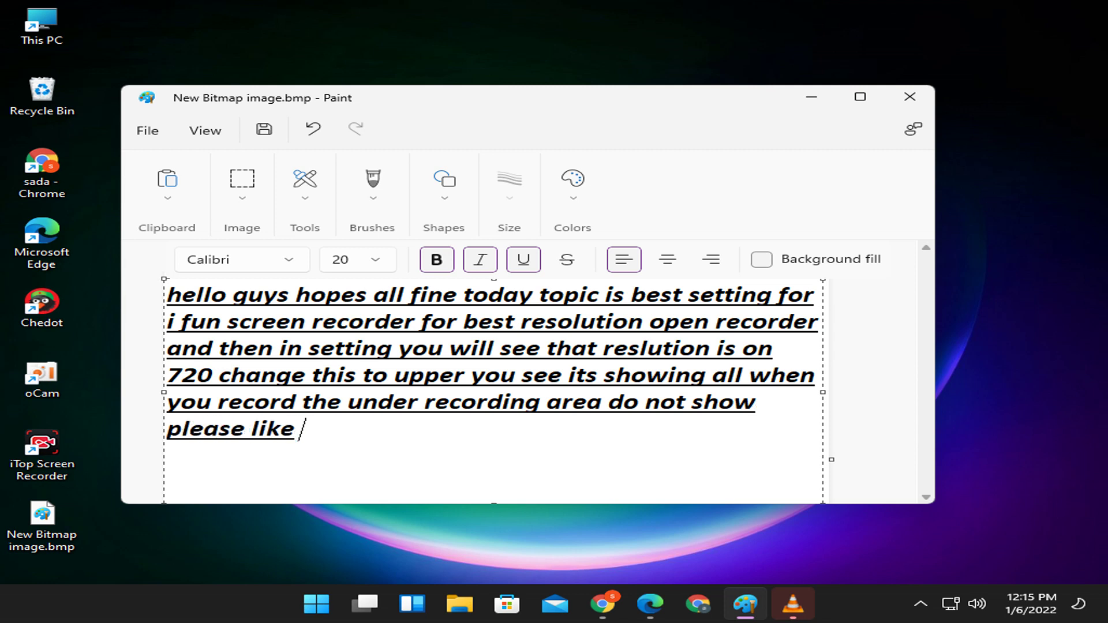
type("share a")
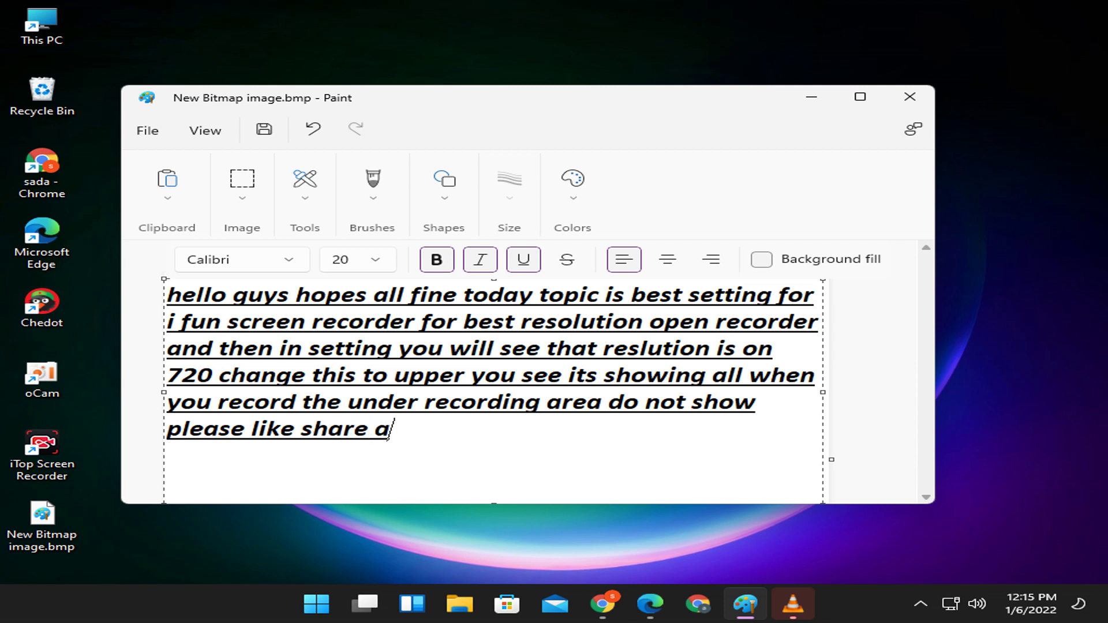
type("nd sub")
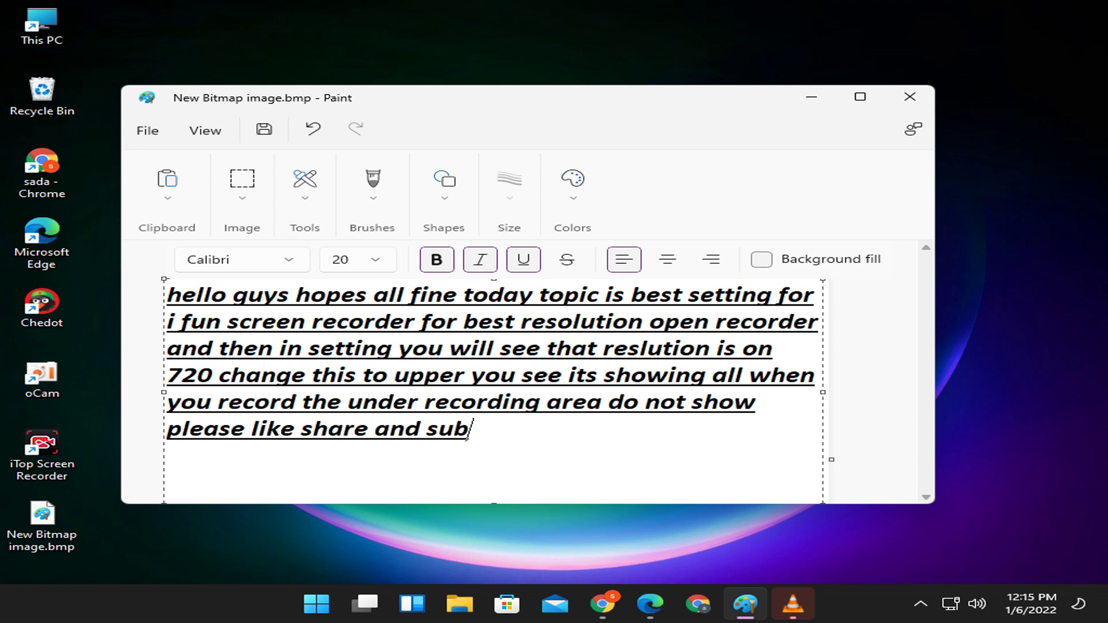
type("scribe")
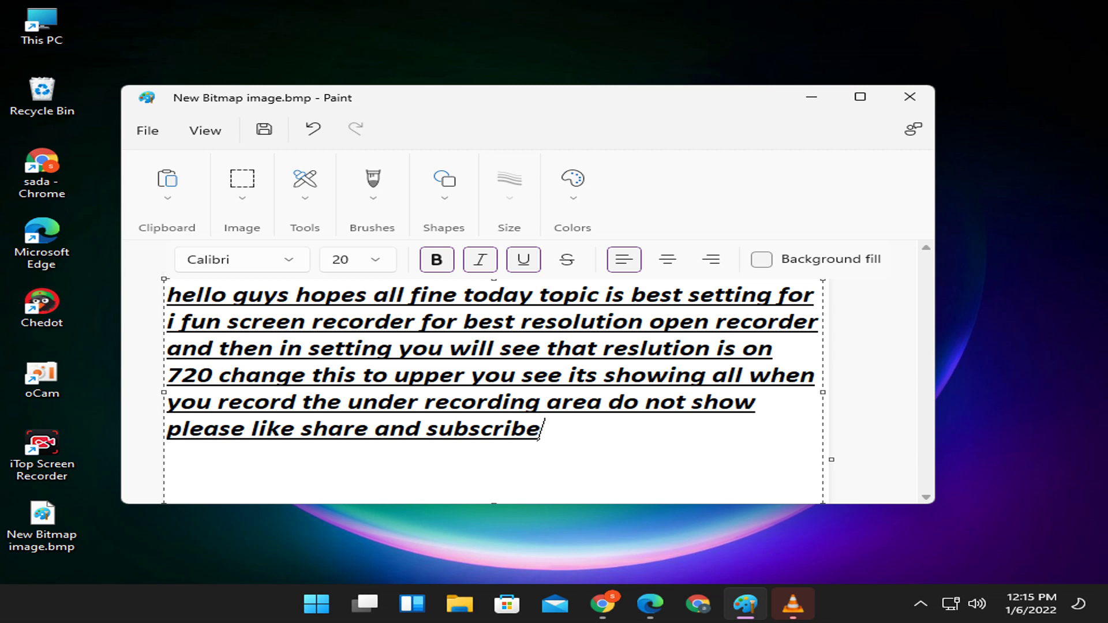
type(" to")
Add an indented line in capitals below the subscribe request, reading "BASIC INFORMATION TECH AND".
type("         B")
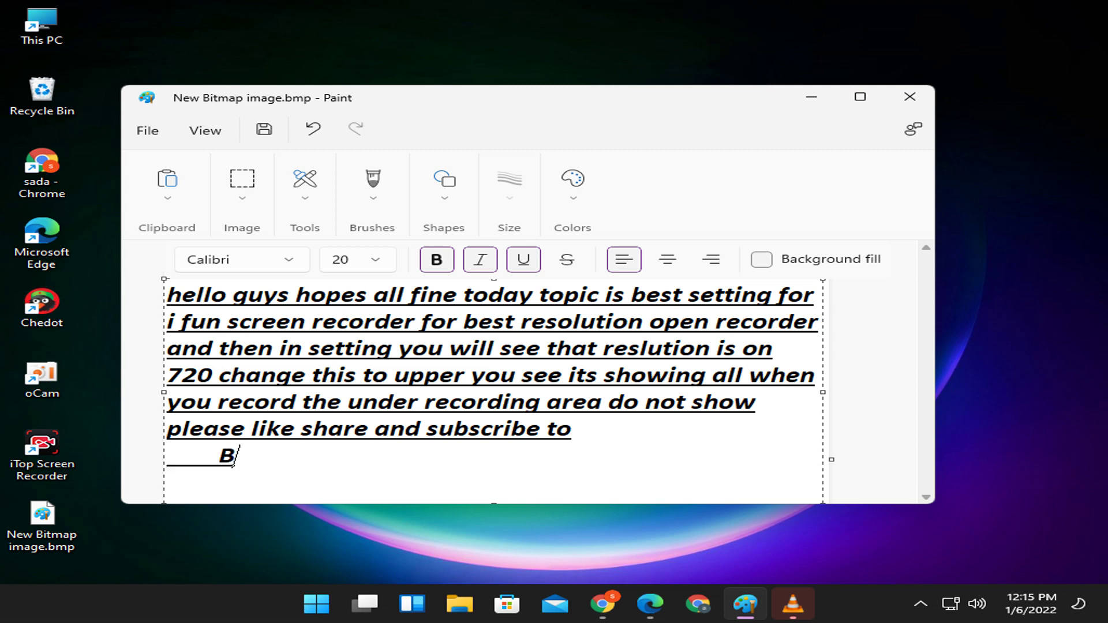
type("ASIC")
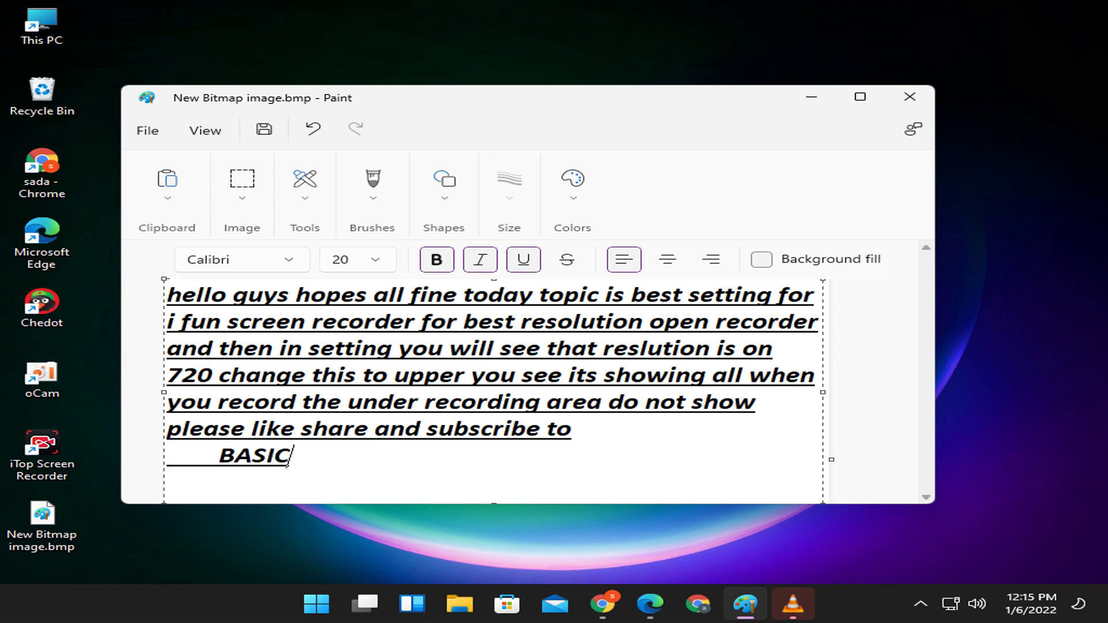
type(" INFORM")
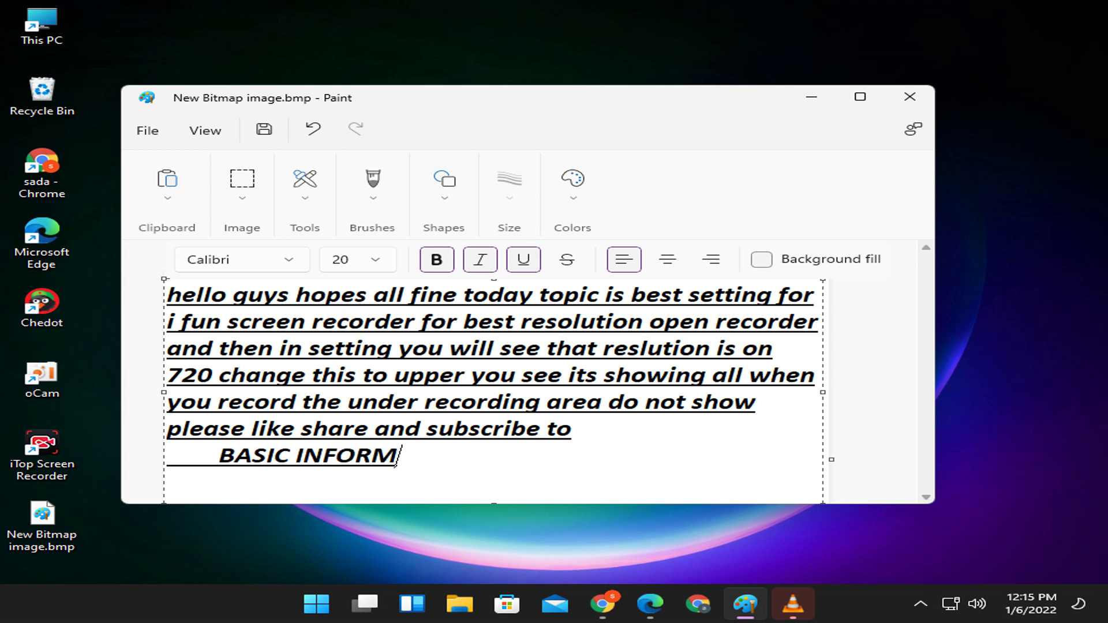
type("ATIO")
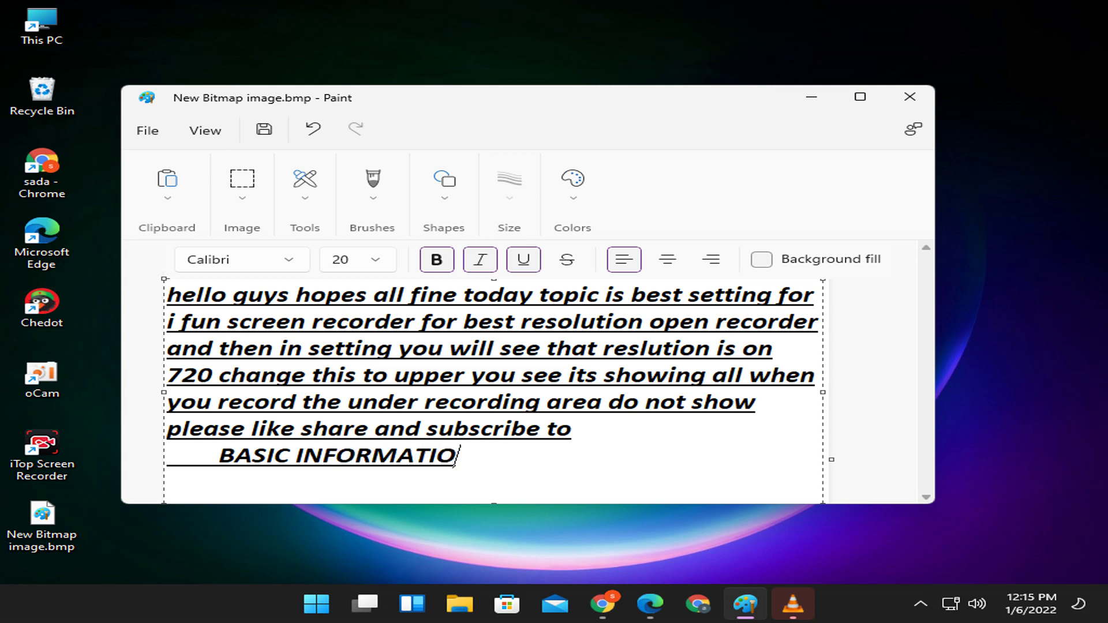
type("N TECH ")
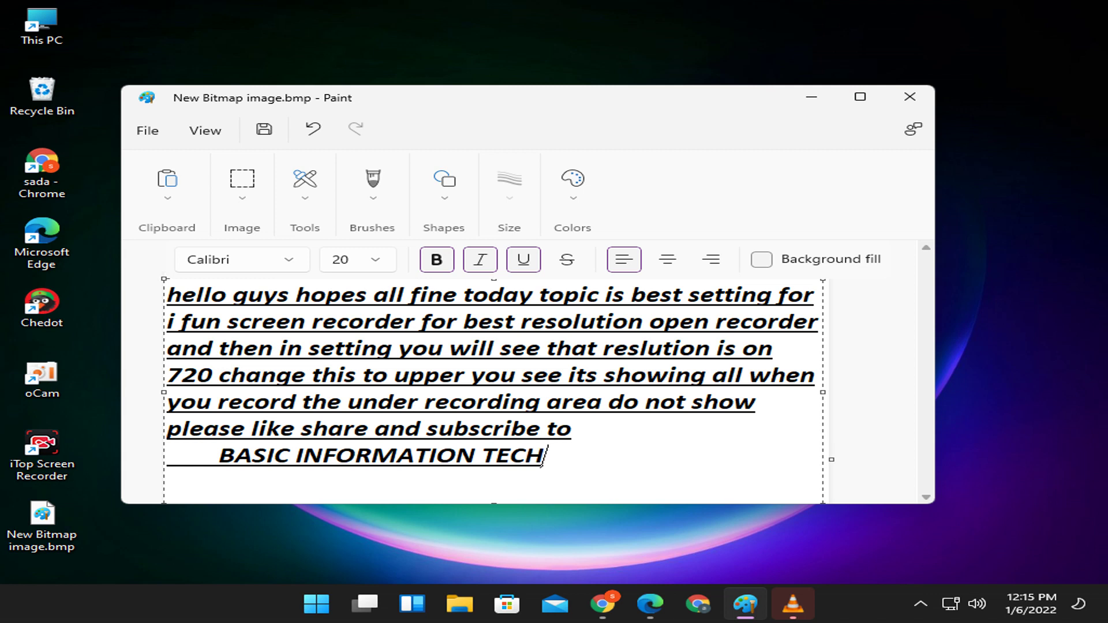
type("AND")
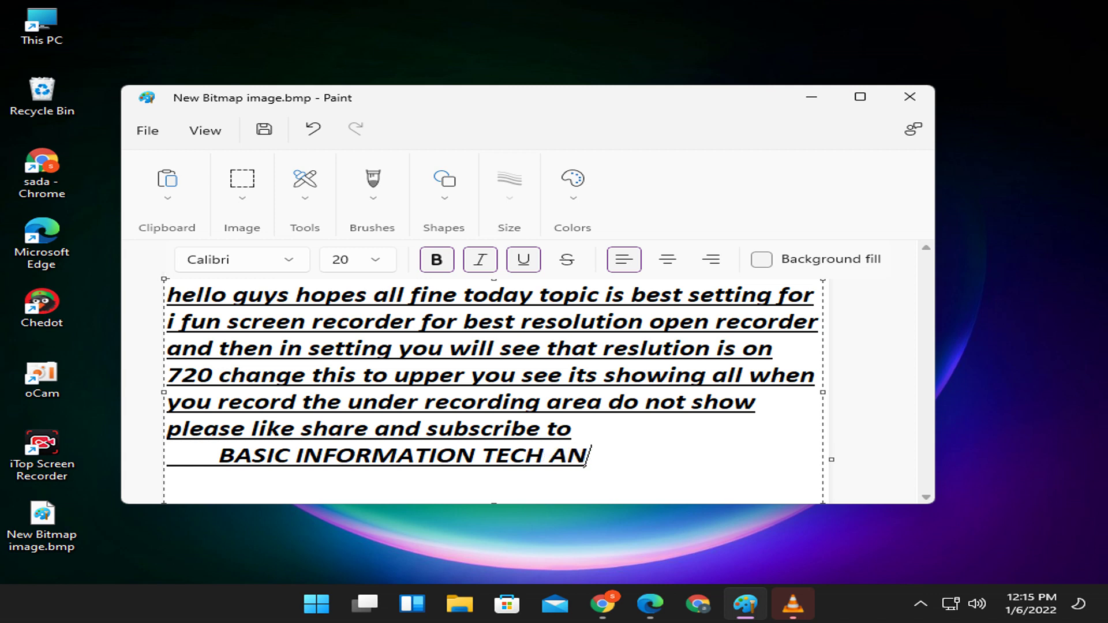